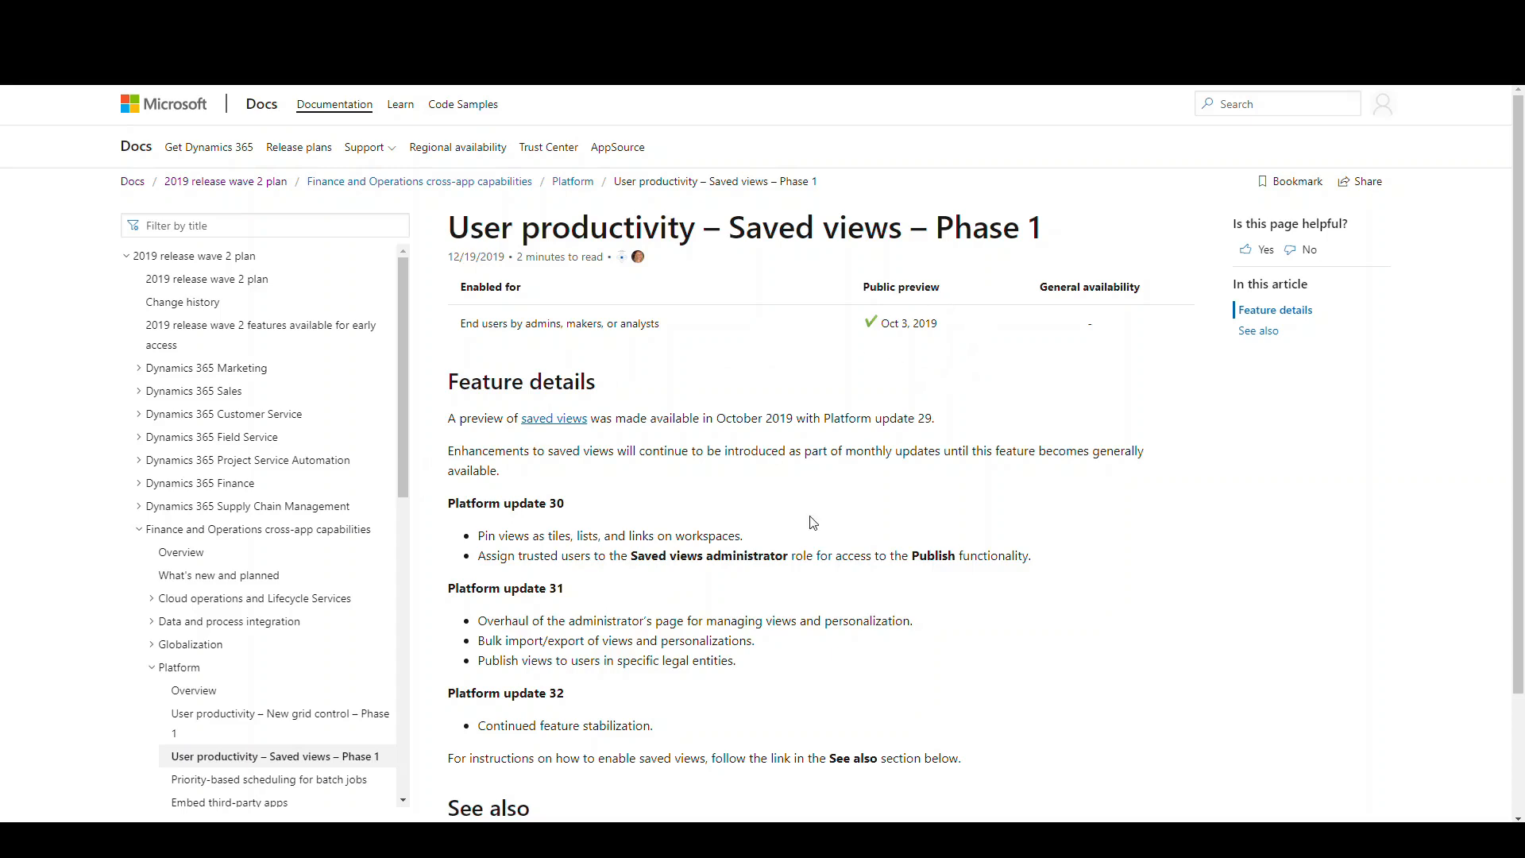
pyautogui.scroll(-3, 577, 515)
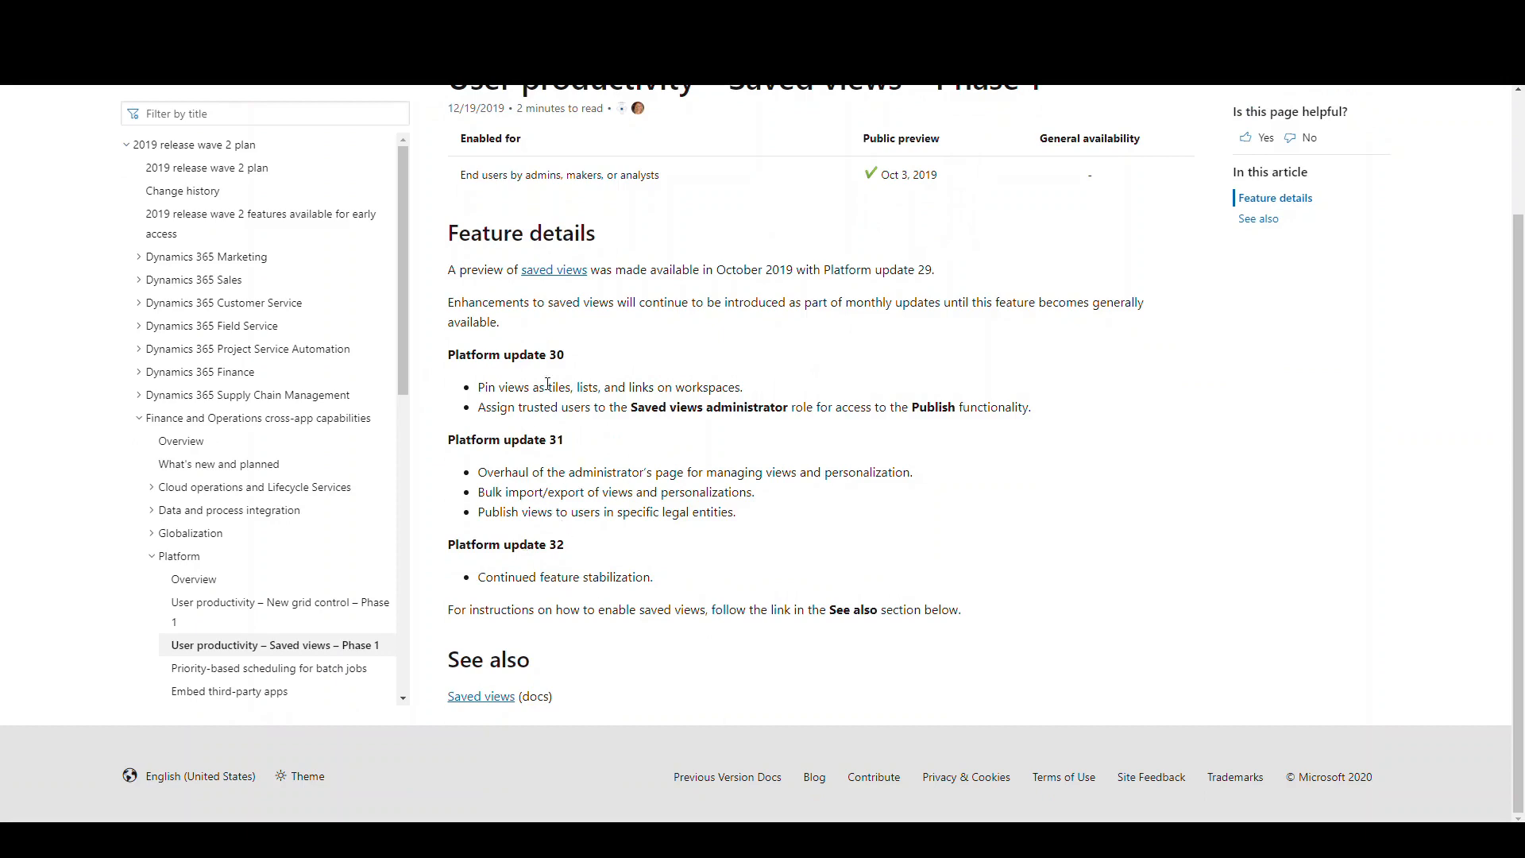
pyautogui.scroll(3, 591, 529)
pyautogui.scroll(3, 591, 529)
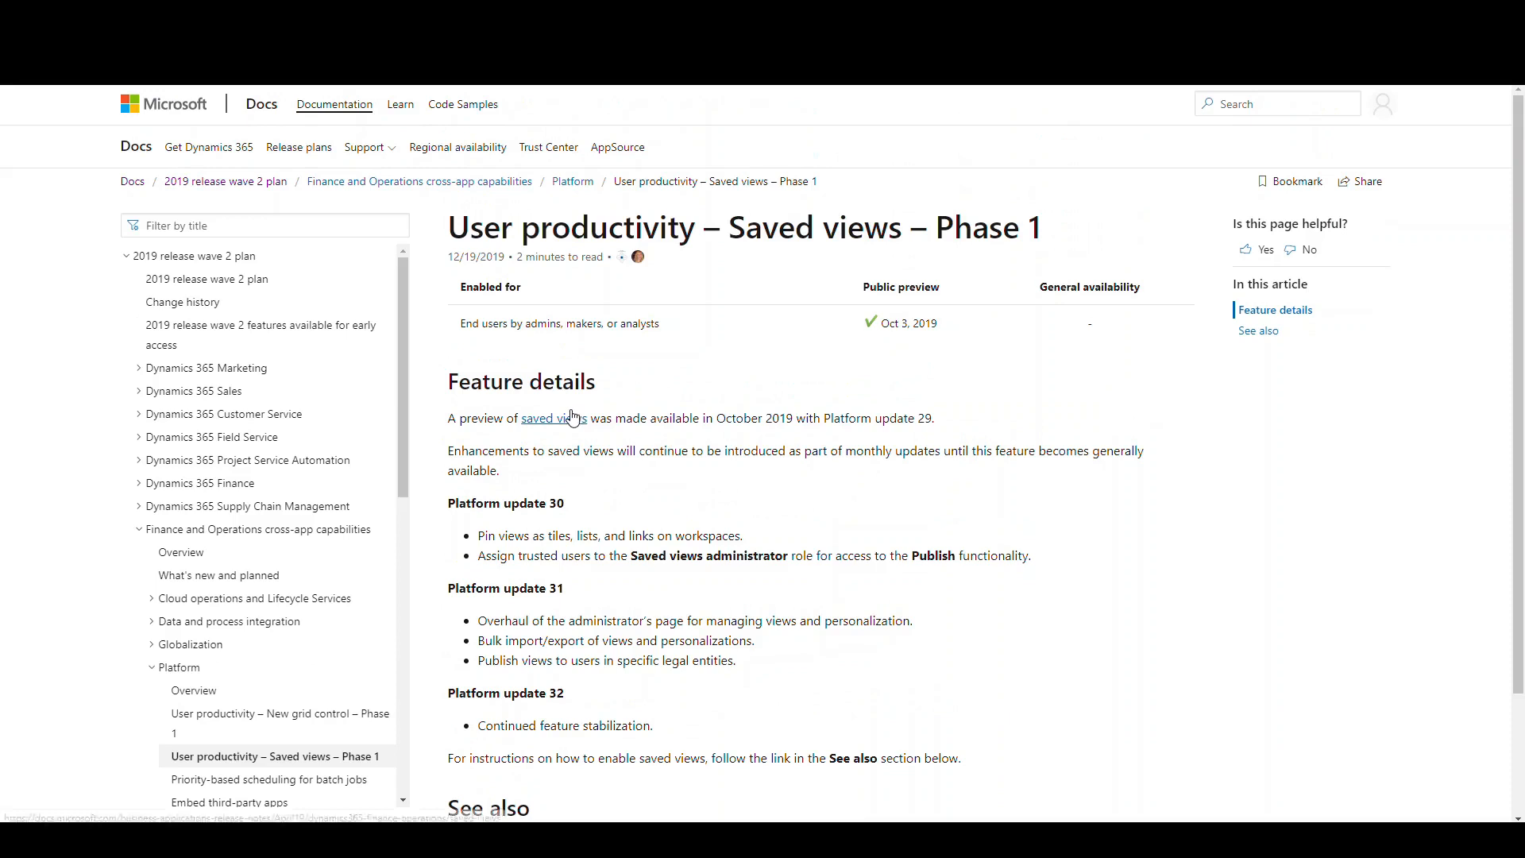
pyautogui.scroll(-2, 593, 600)
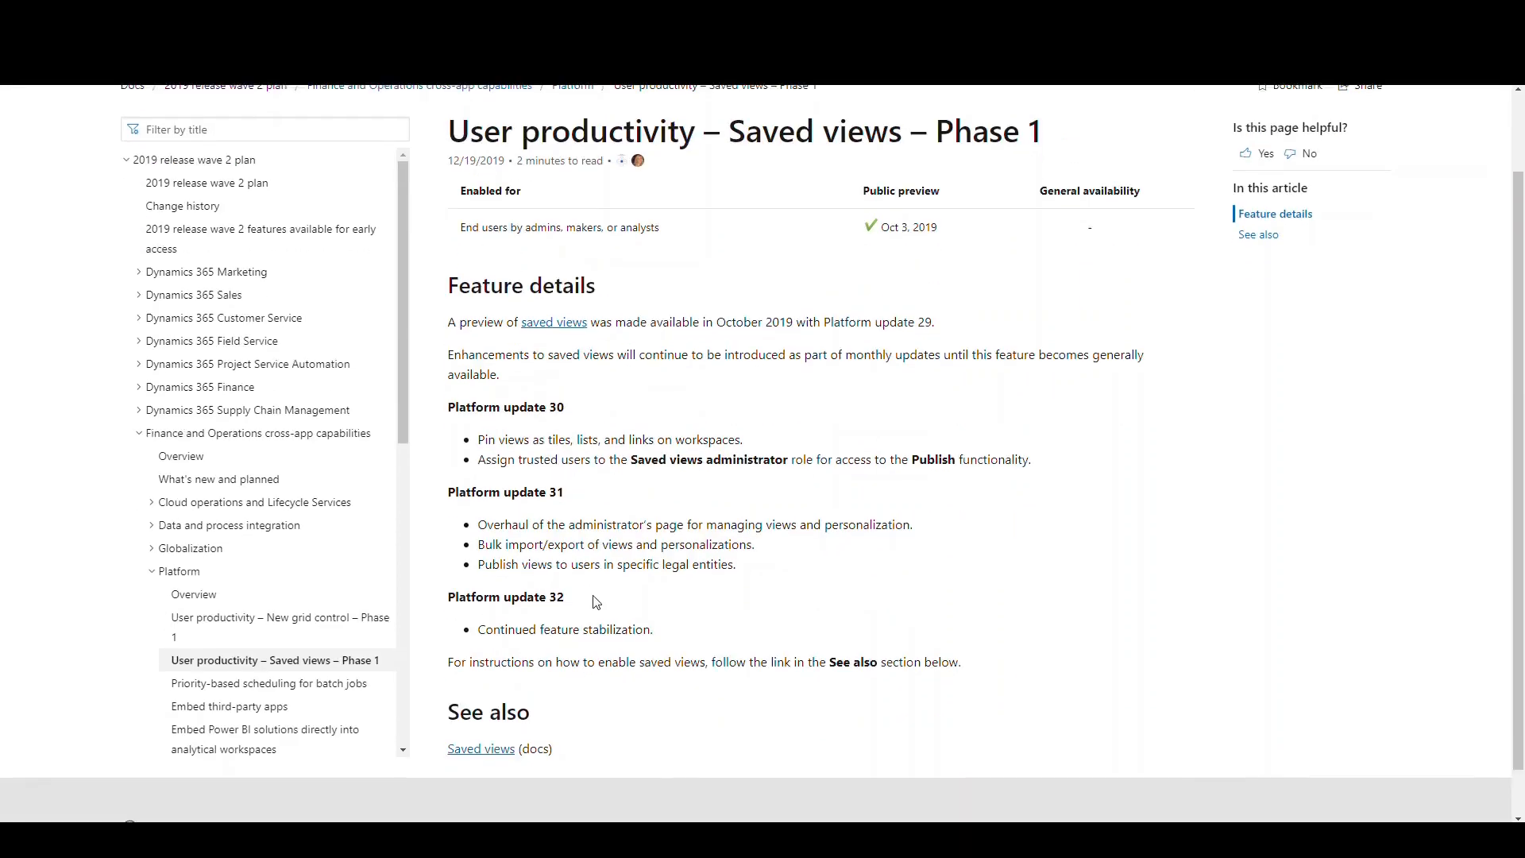
pyautogui.scroll(-1, 592, 601)
pyautogui.scroll(3, 591, 600)
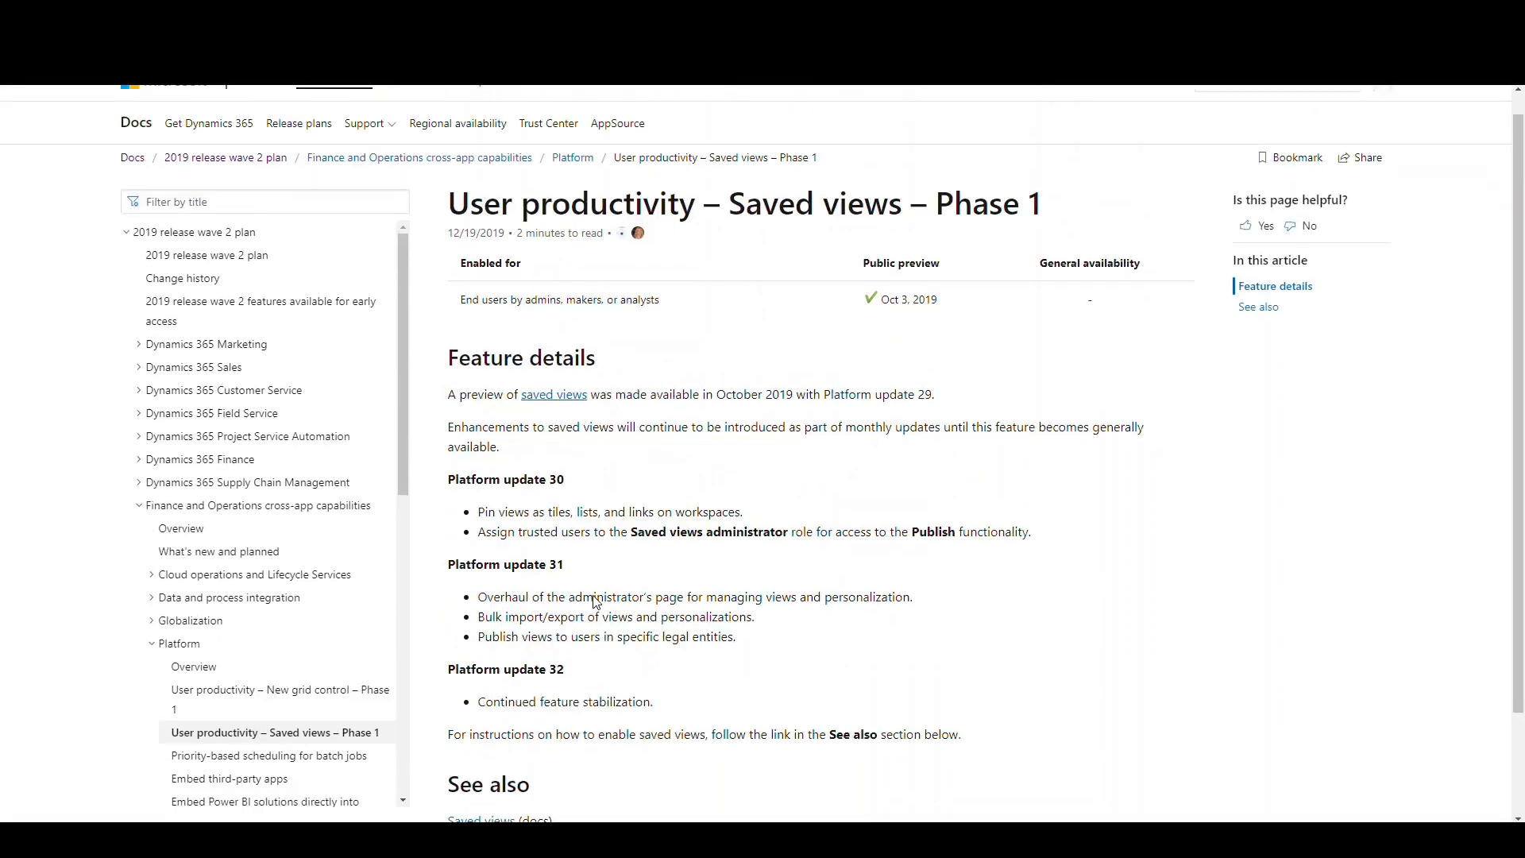
pyautogui.scroll(1, 592, 600)
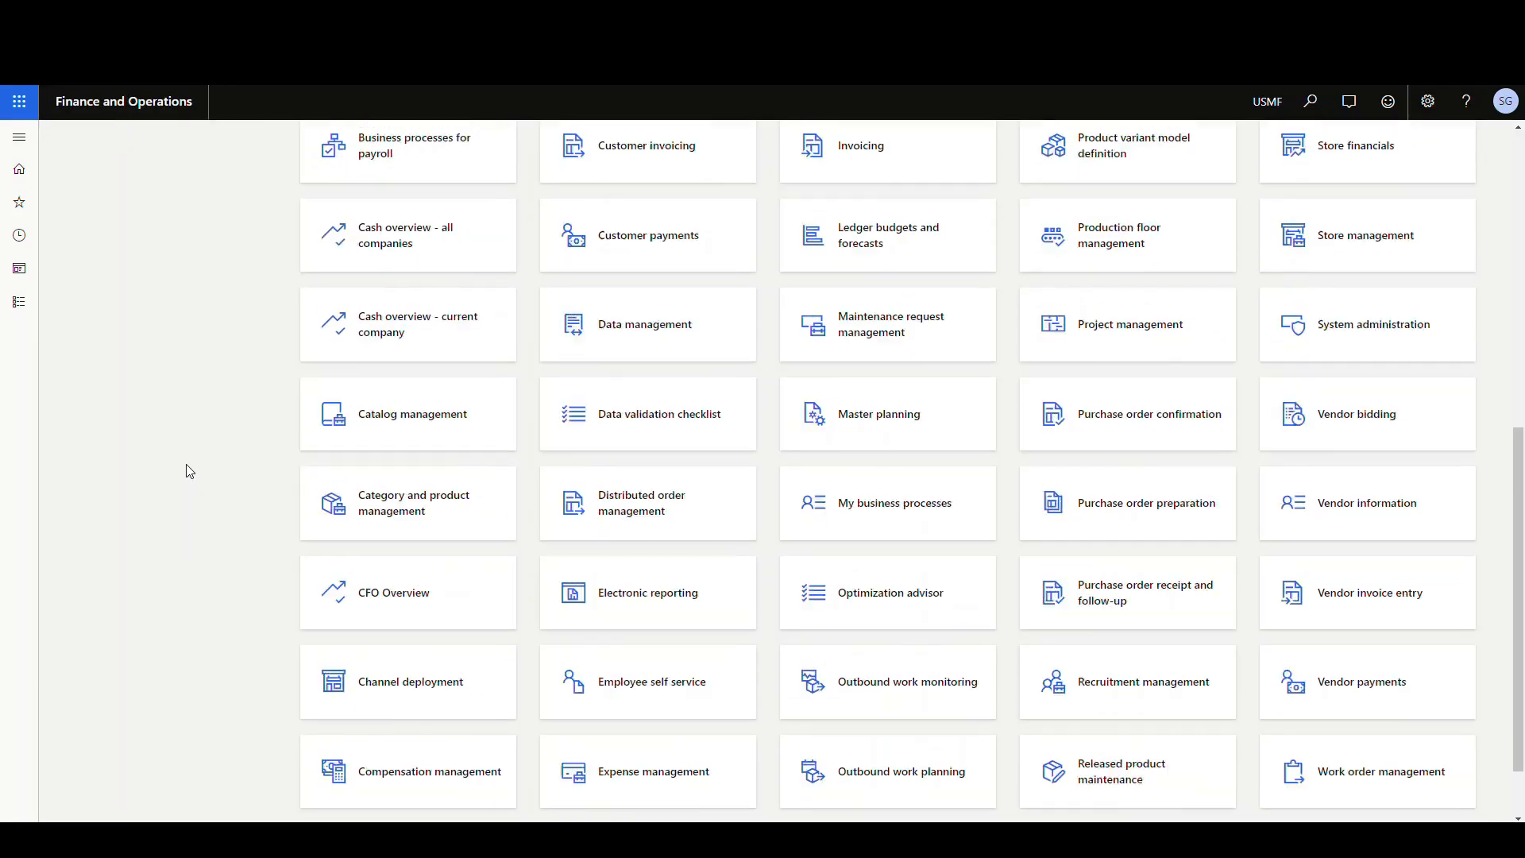
# In Feature management, filter all features by 'pr' and select the (Preview) Saved views feature.
pyautogui.click(652, 776)
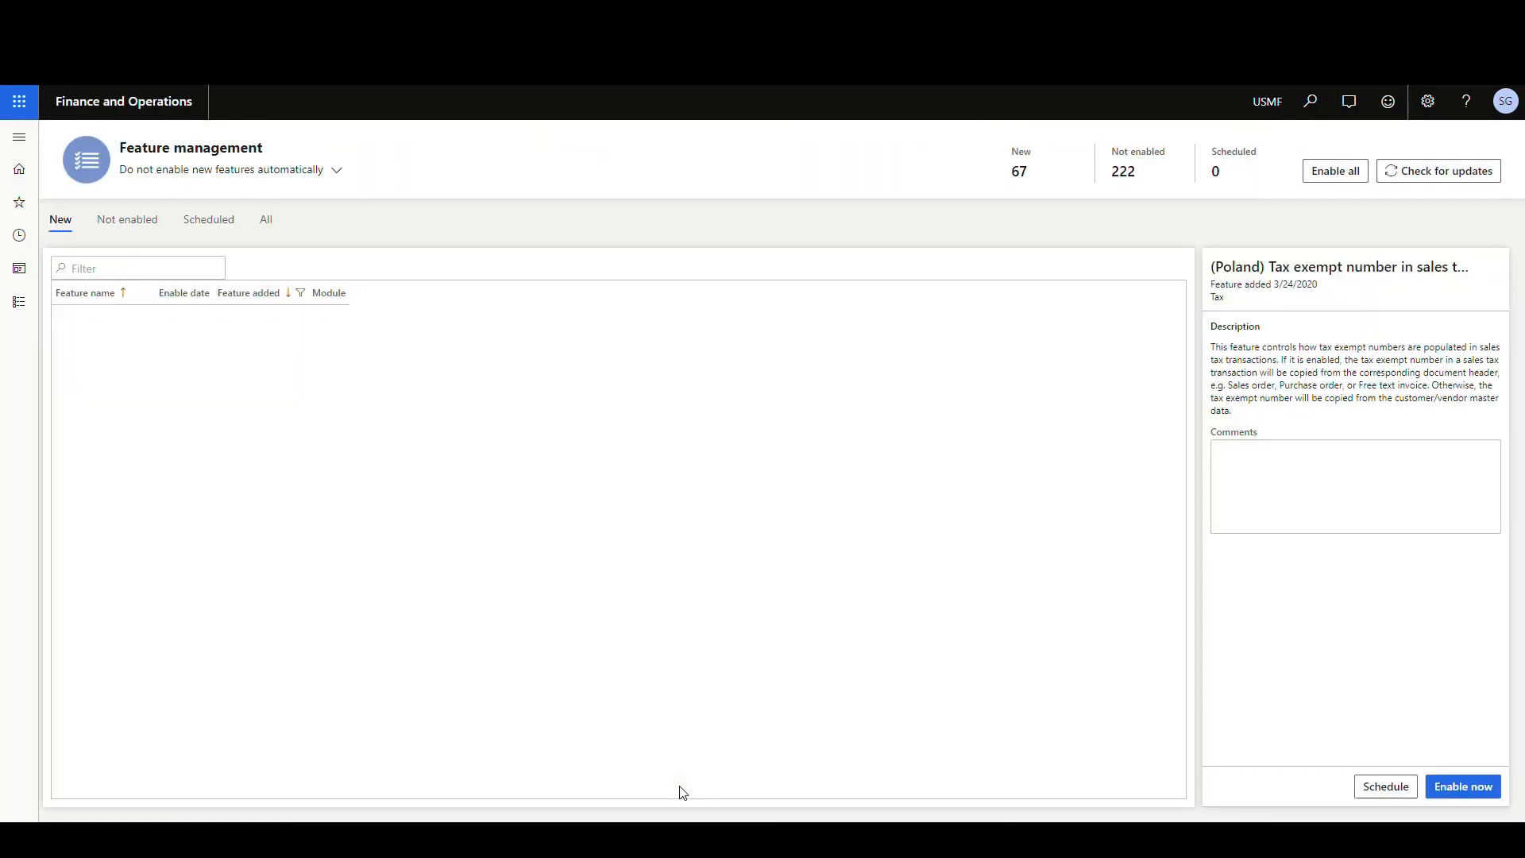
pyautogui.click(266, 219)
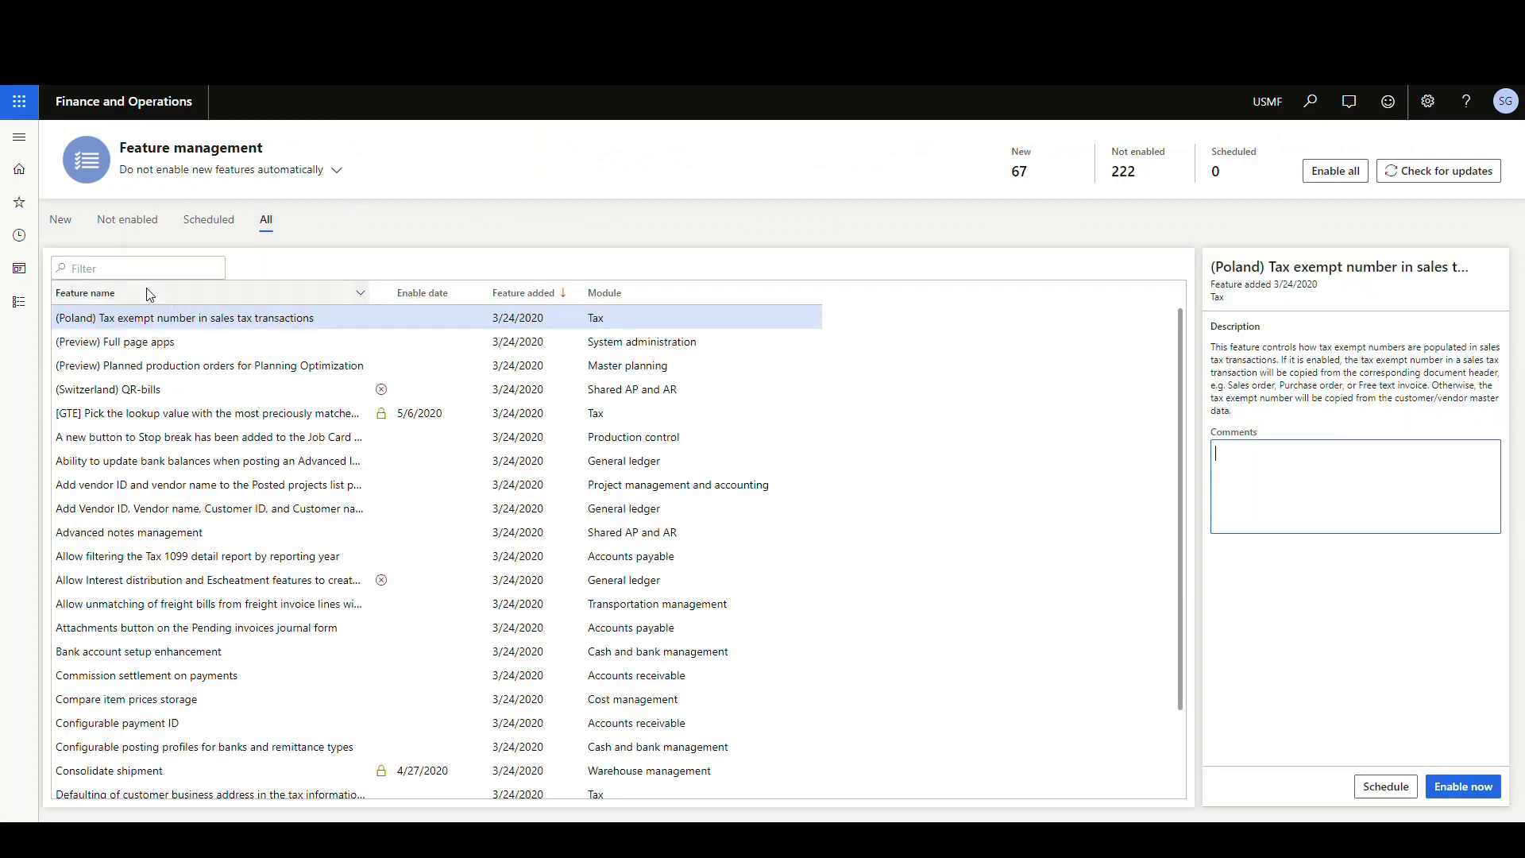
pyautogui.click(361, 293)
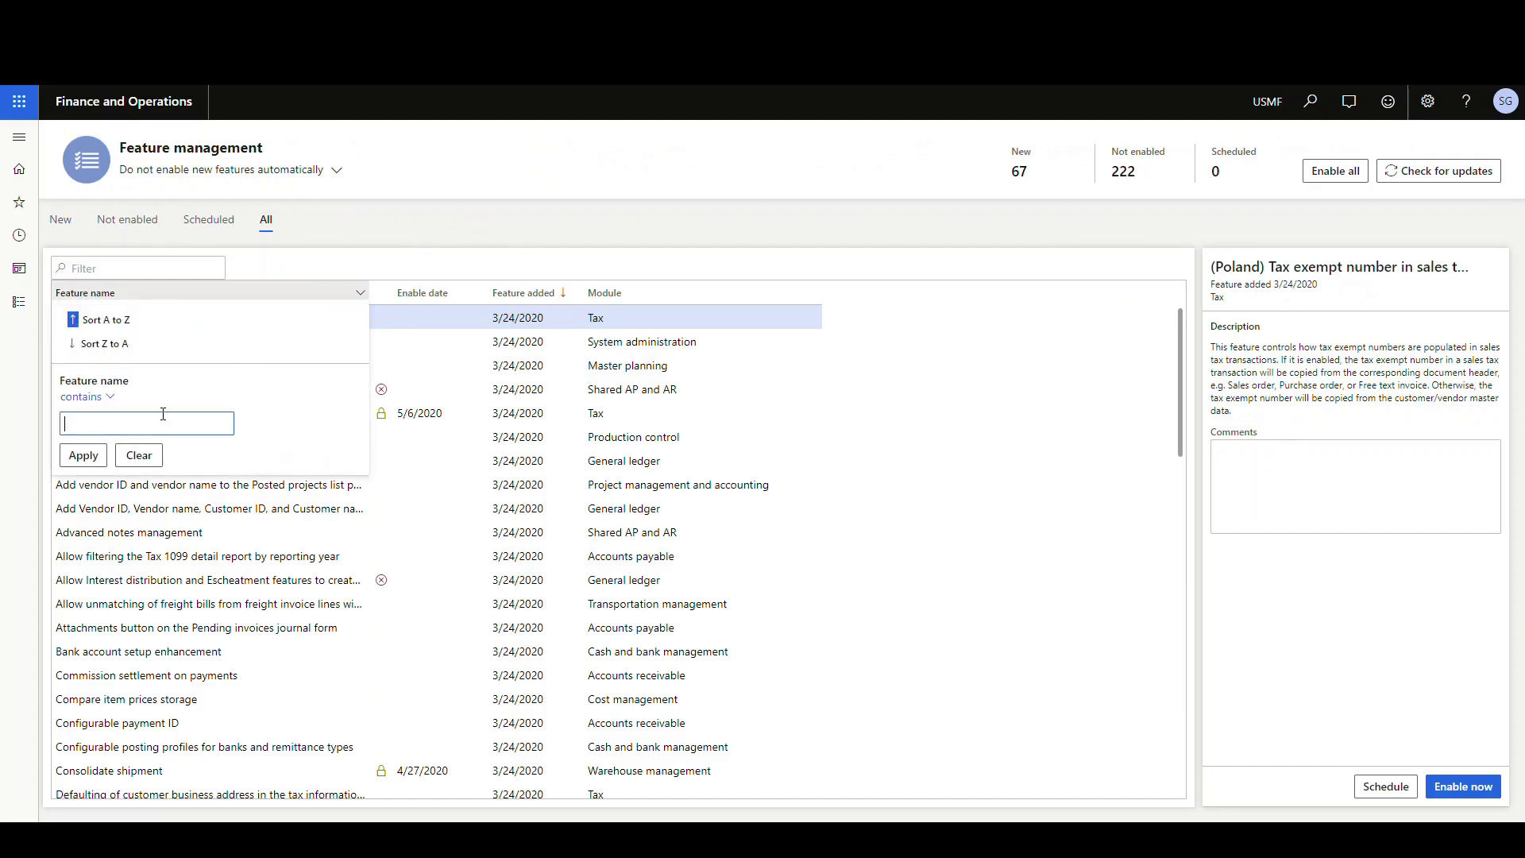
pyautogui.write('pr')
pyautogui.press('Return')
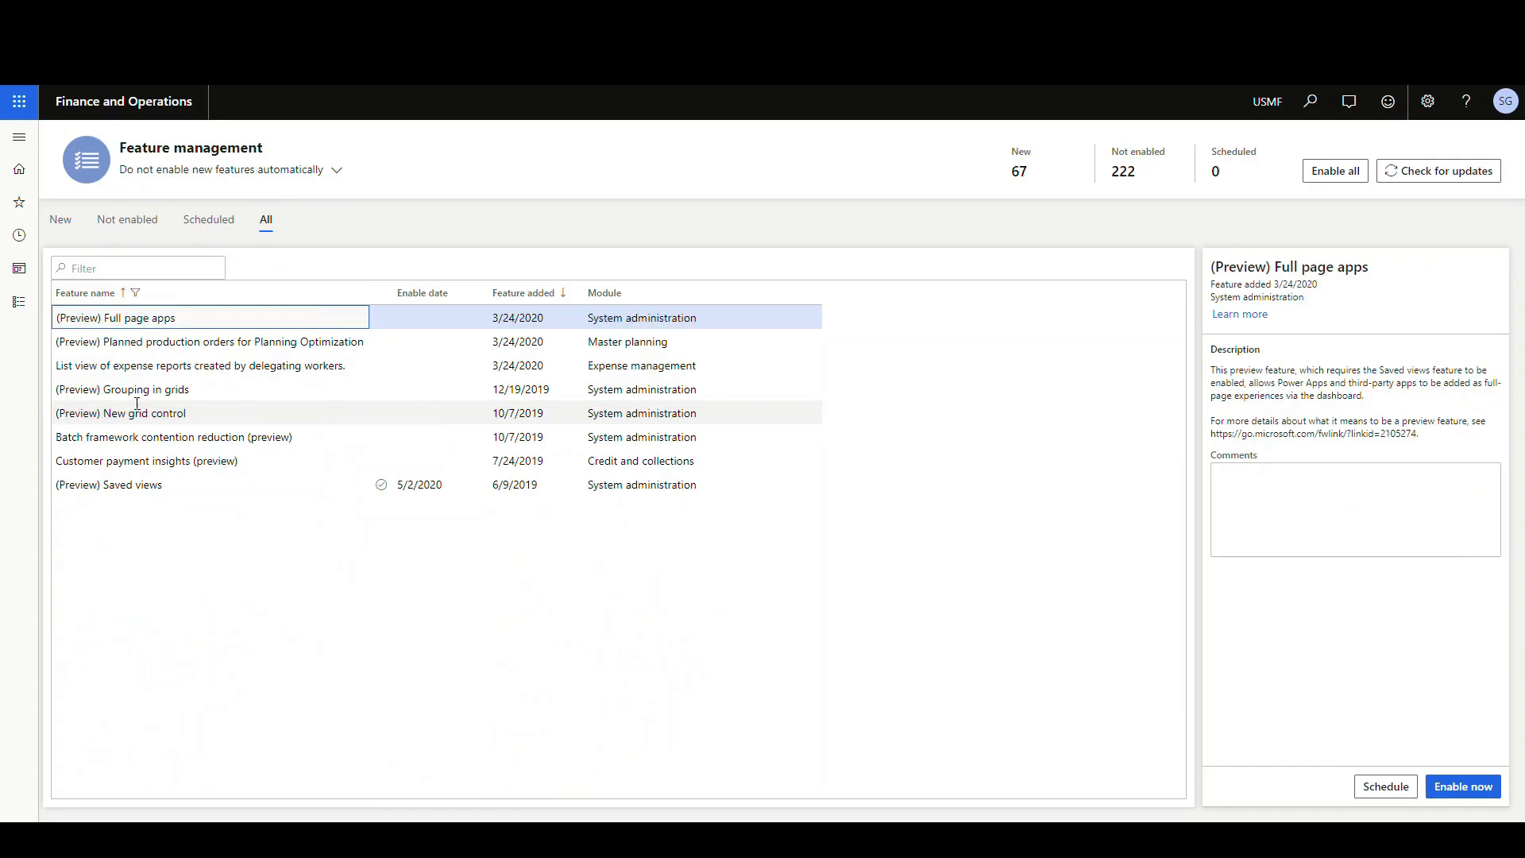
pyautogui.click(155, 484)
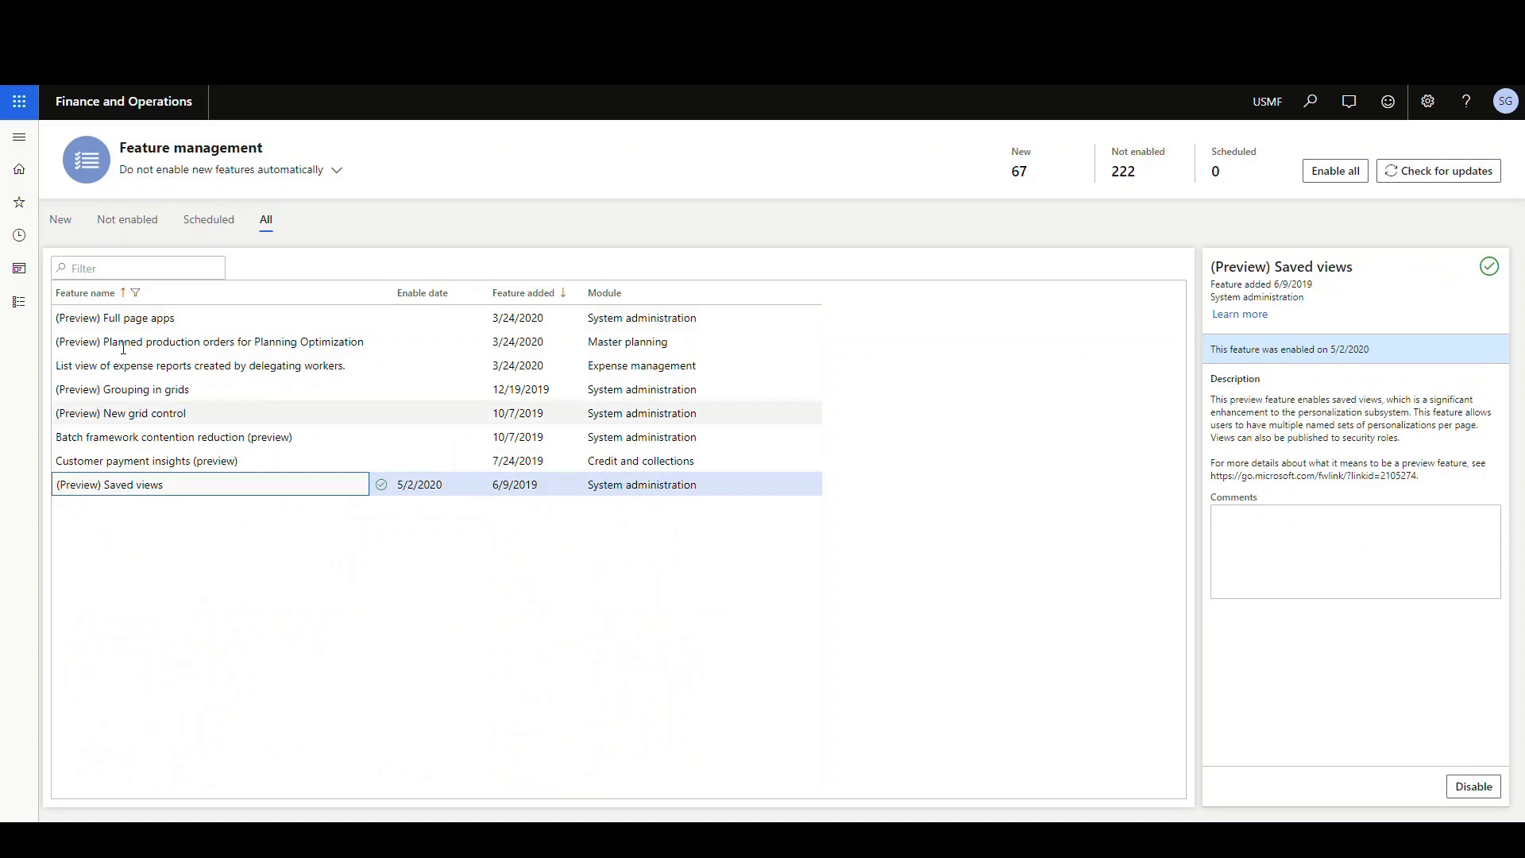
# Go to Procurement > All purchase orders, switch to My view, then back to the Standard view.
pyautogui.click(20, 137)
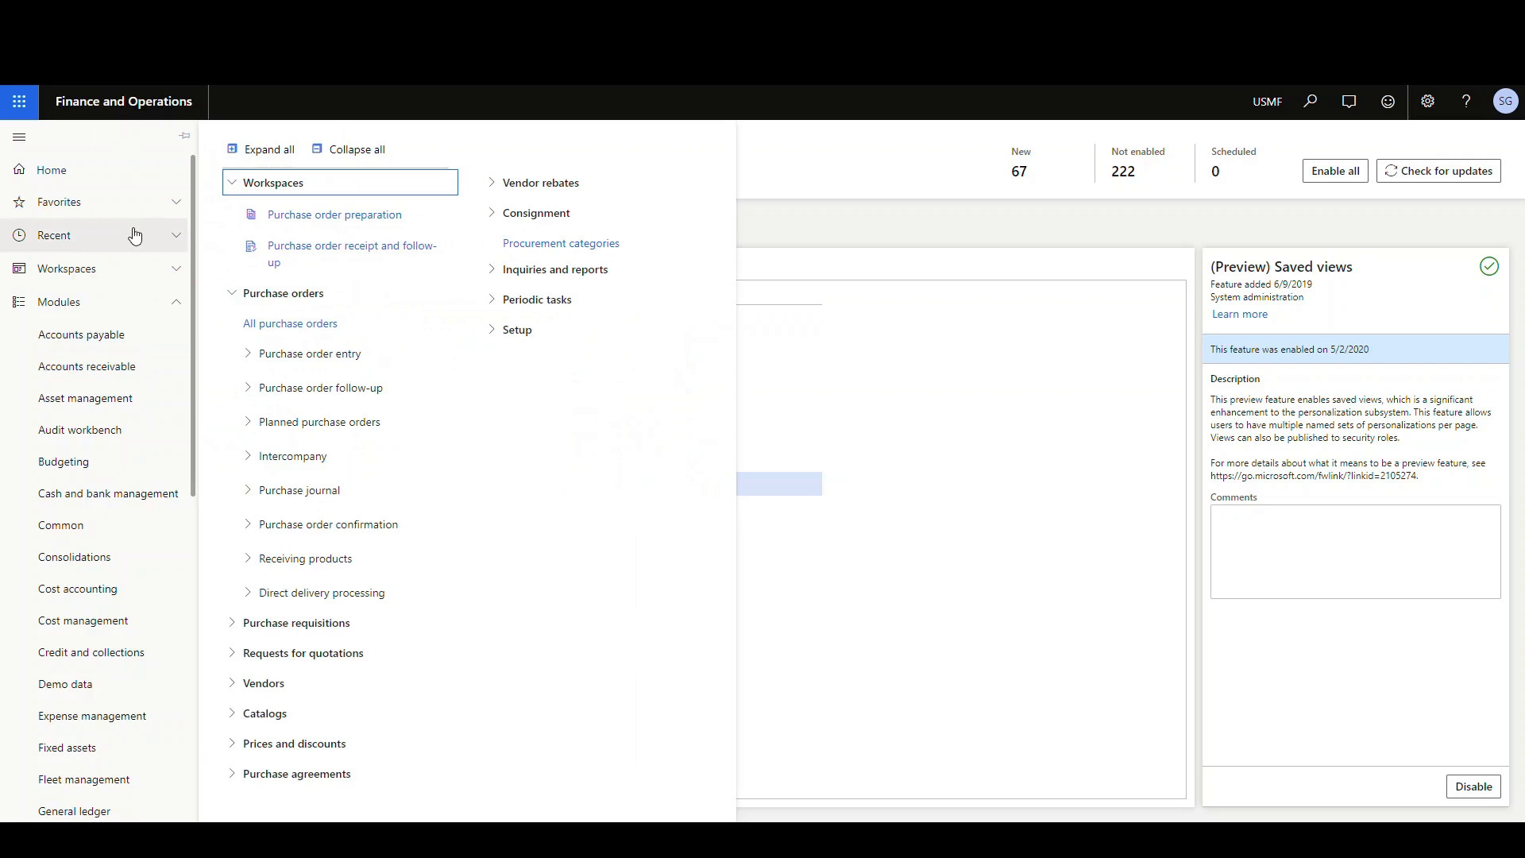
pyautogui.scroll(-1, 155, 536)
pyautogui.scroll(1, 156, 537)
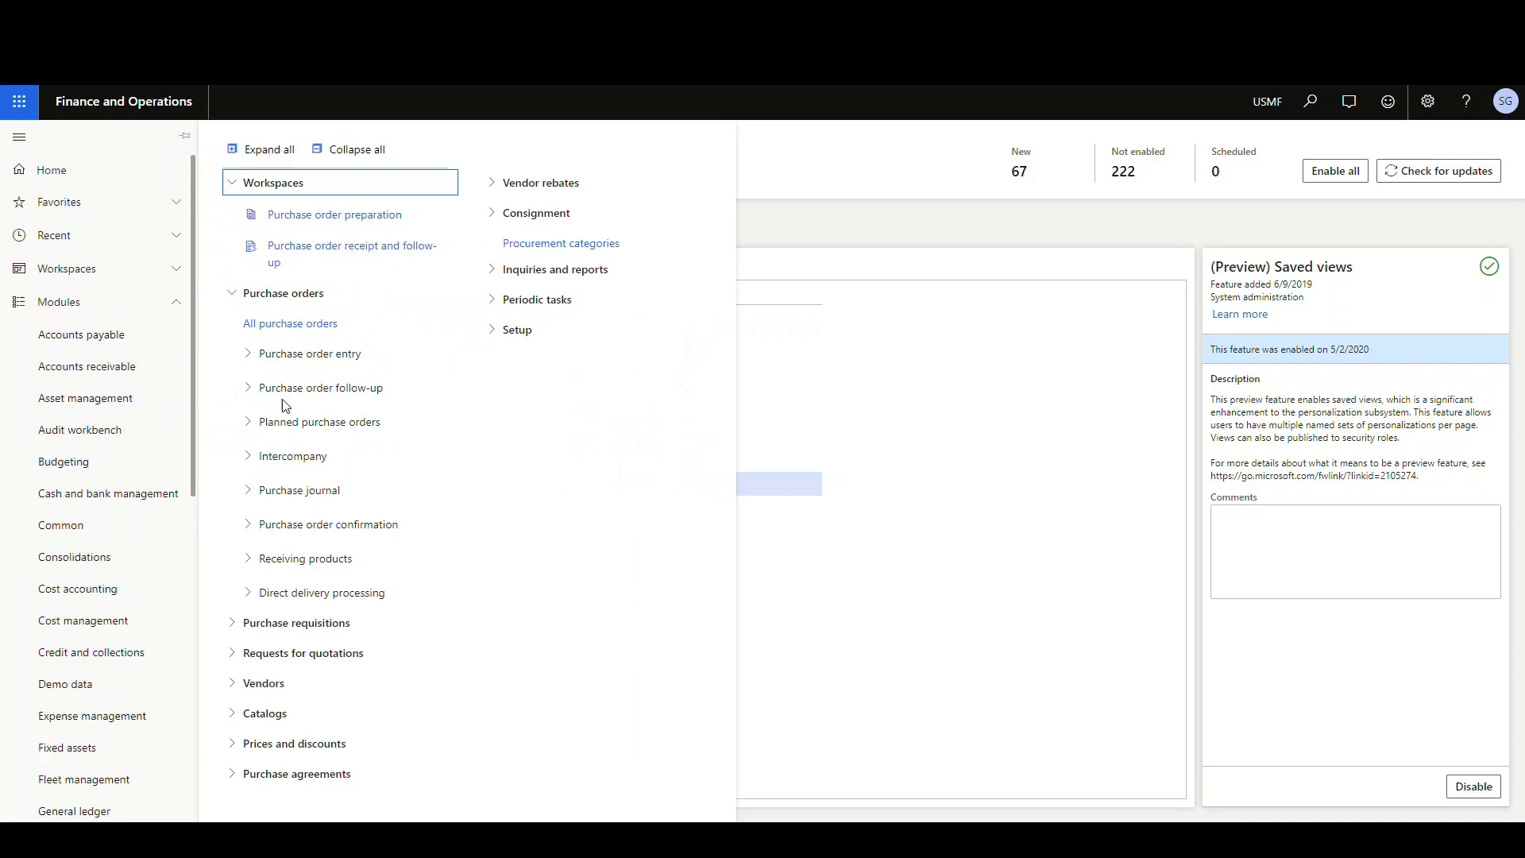
pyautogui.click(290, 323)
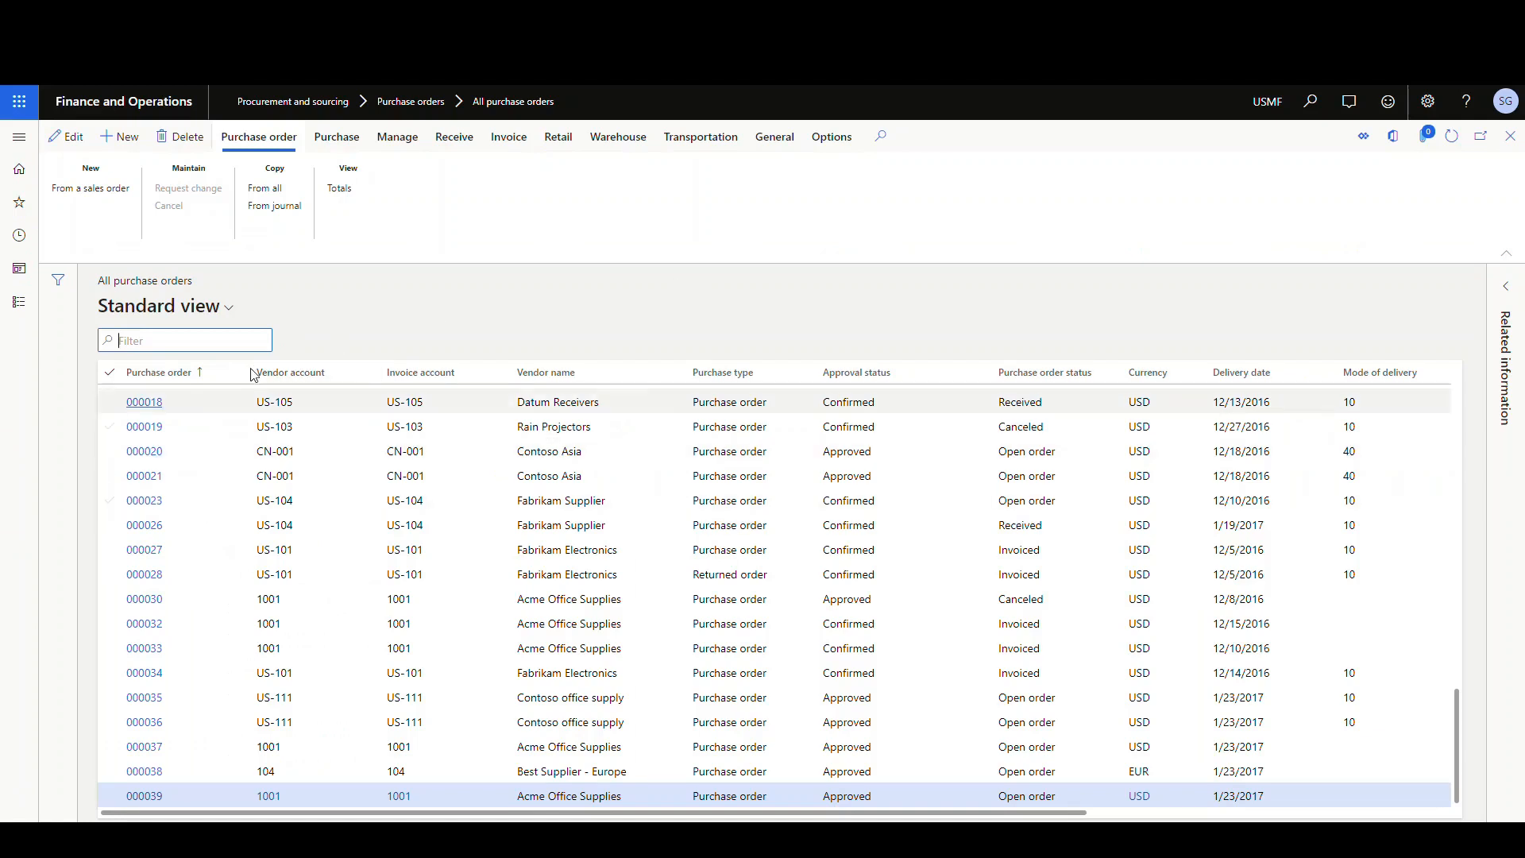
pyautogui.click(231, 311)
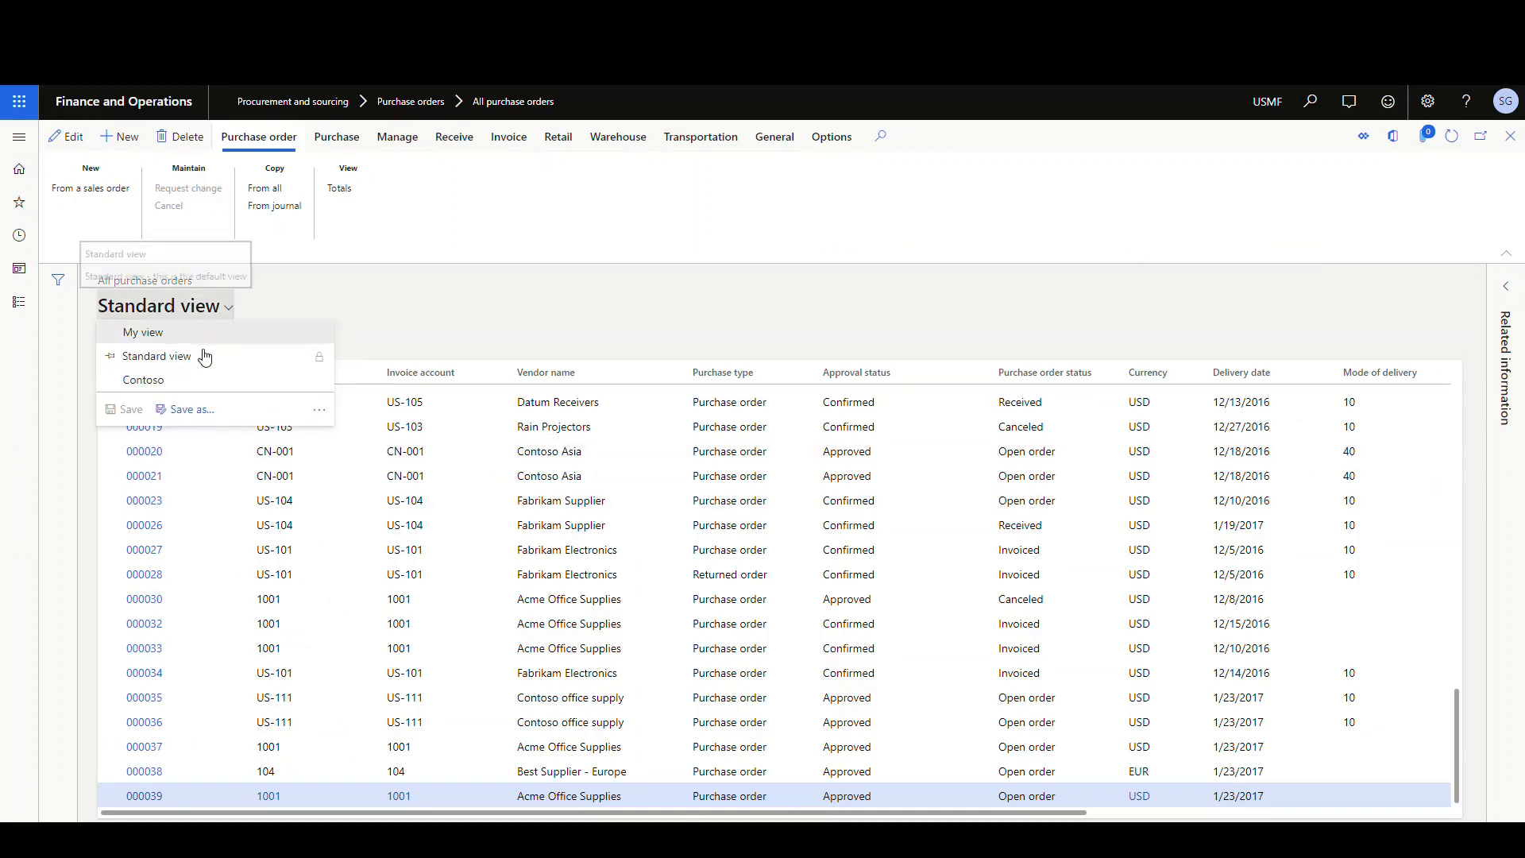
pyautogui.click(182, 349)
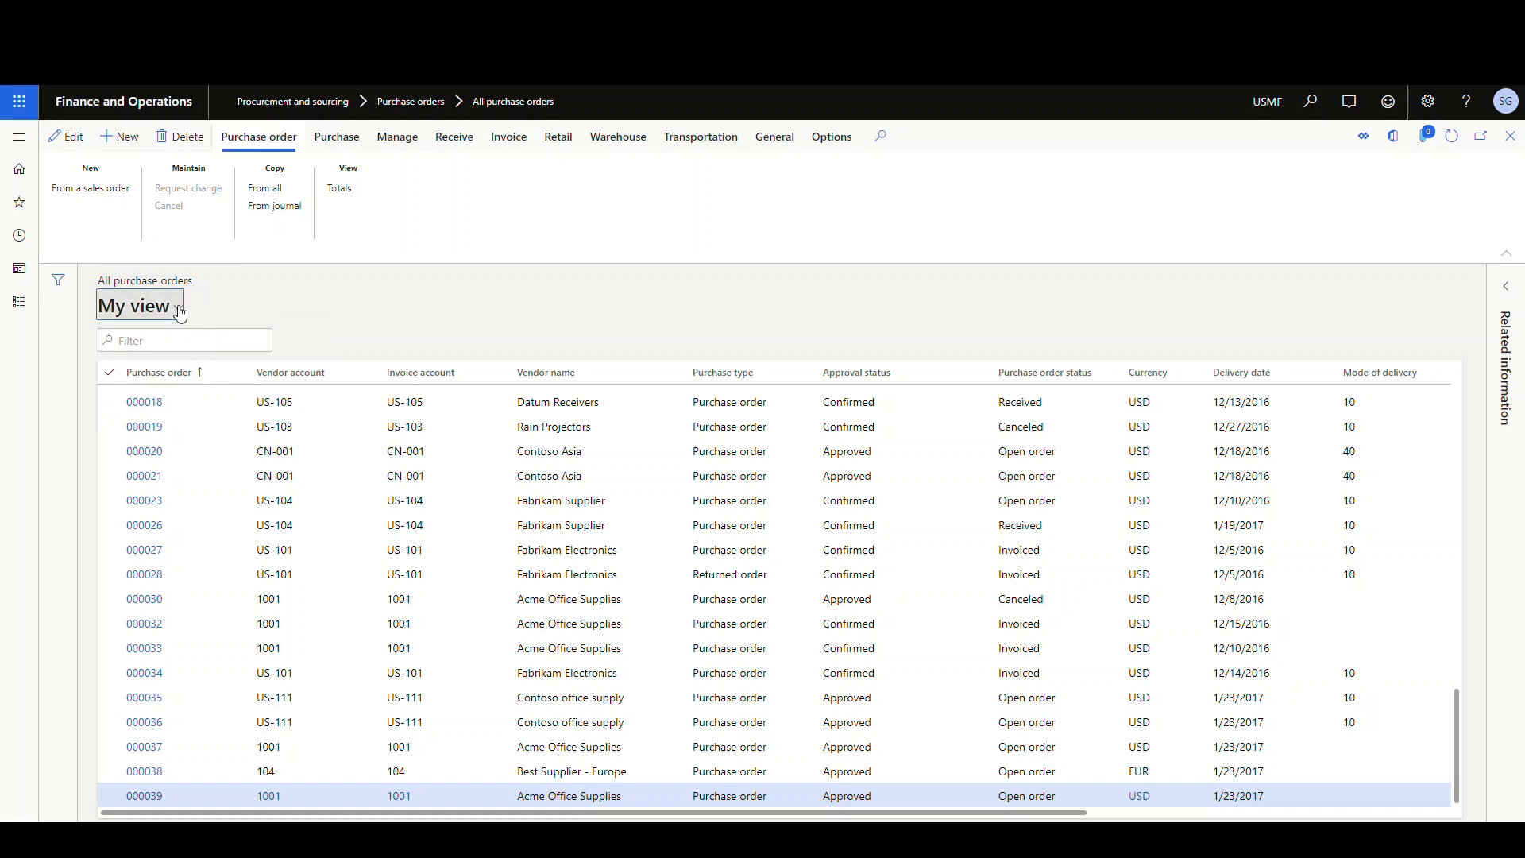
pyautogui.click(172, 306)
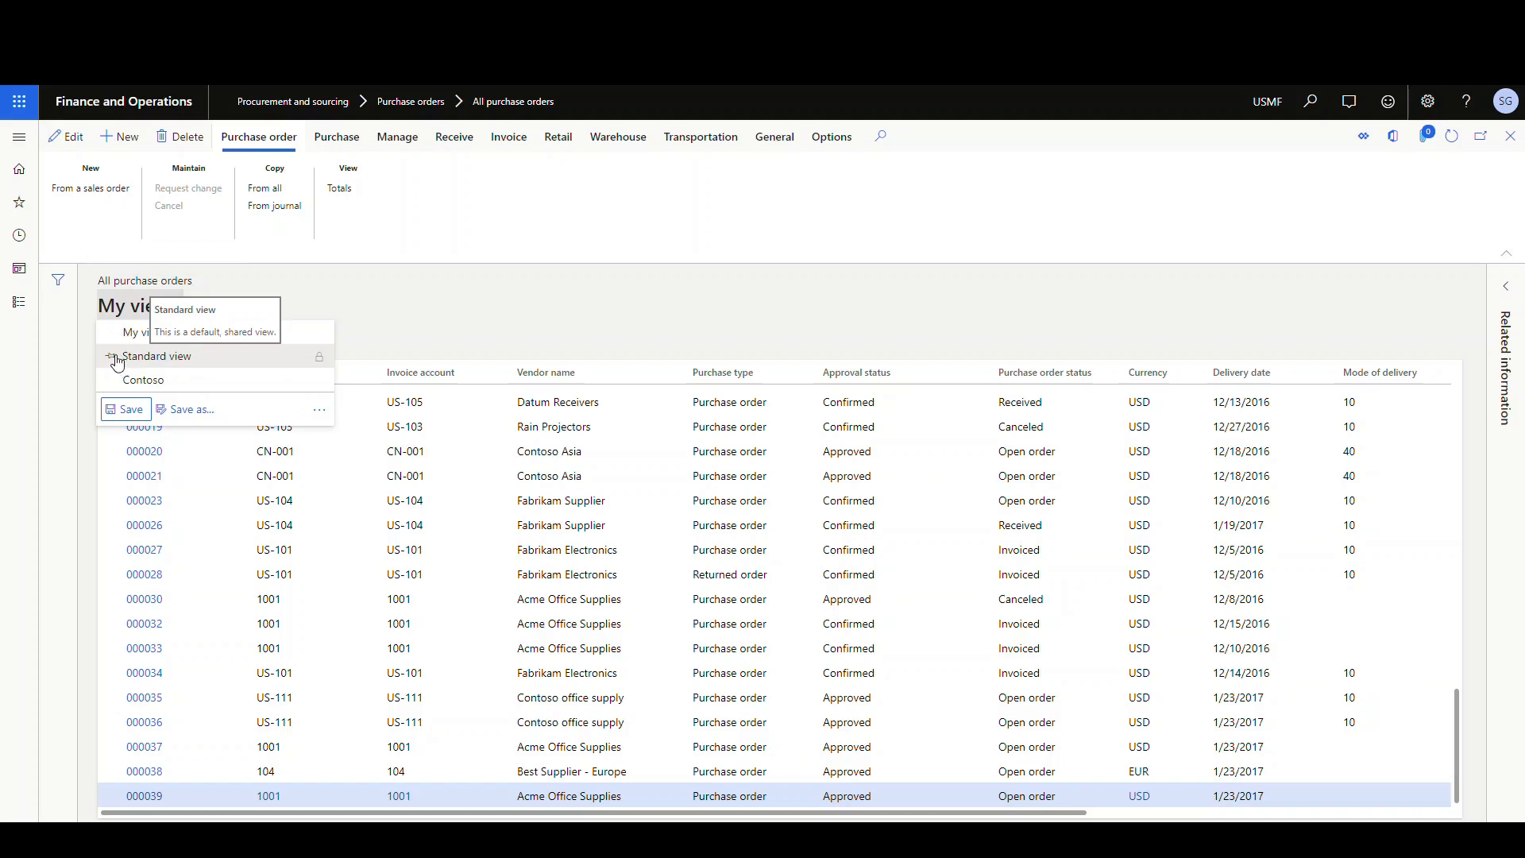
pyautogui.click(155, 357)
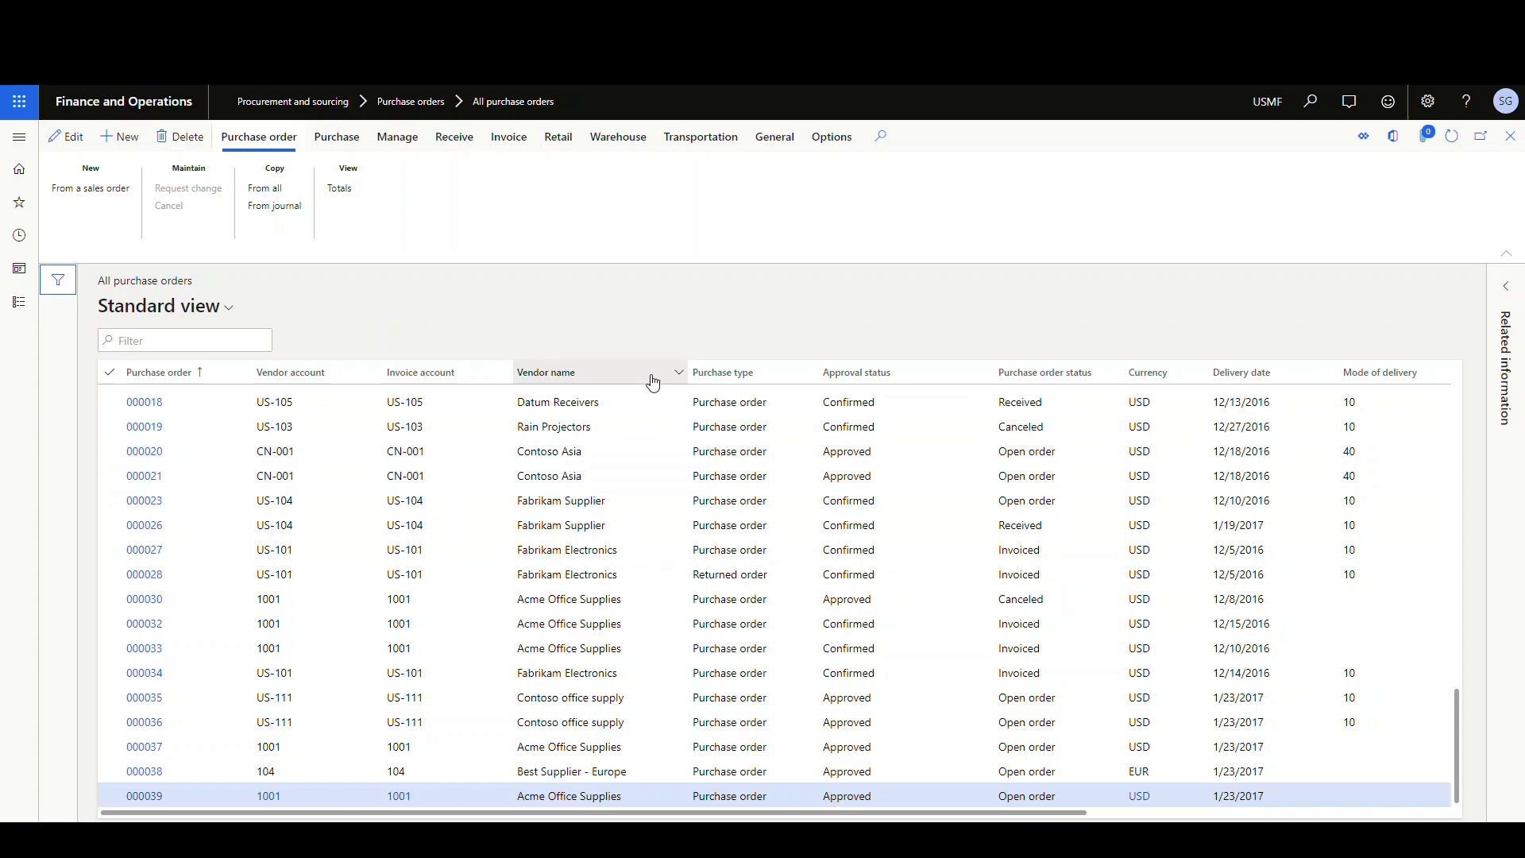
# Filter the Vendor name column to vendors beginning with 'Datum', leaving the Standard view modified.
pyautogui.click(683, 370)
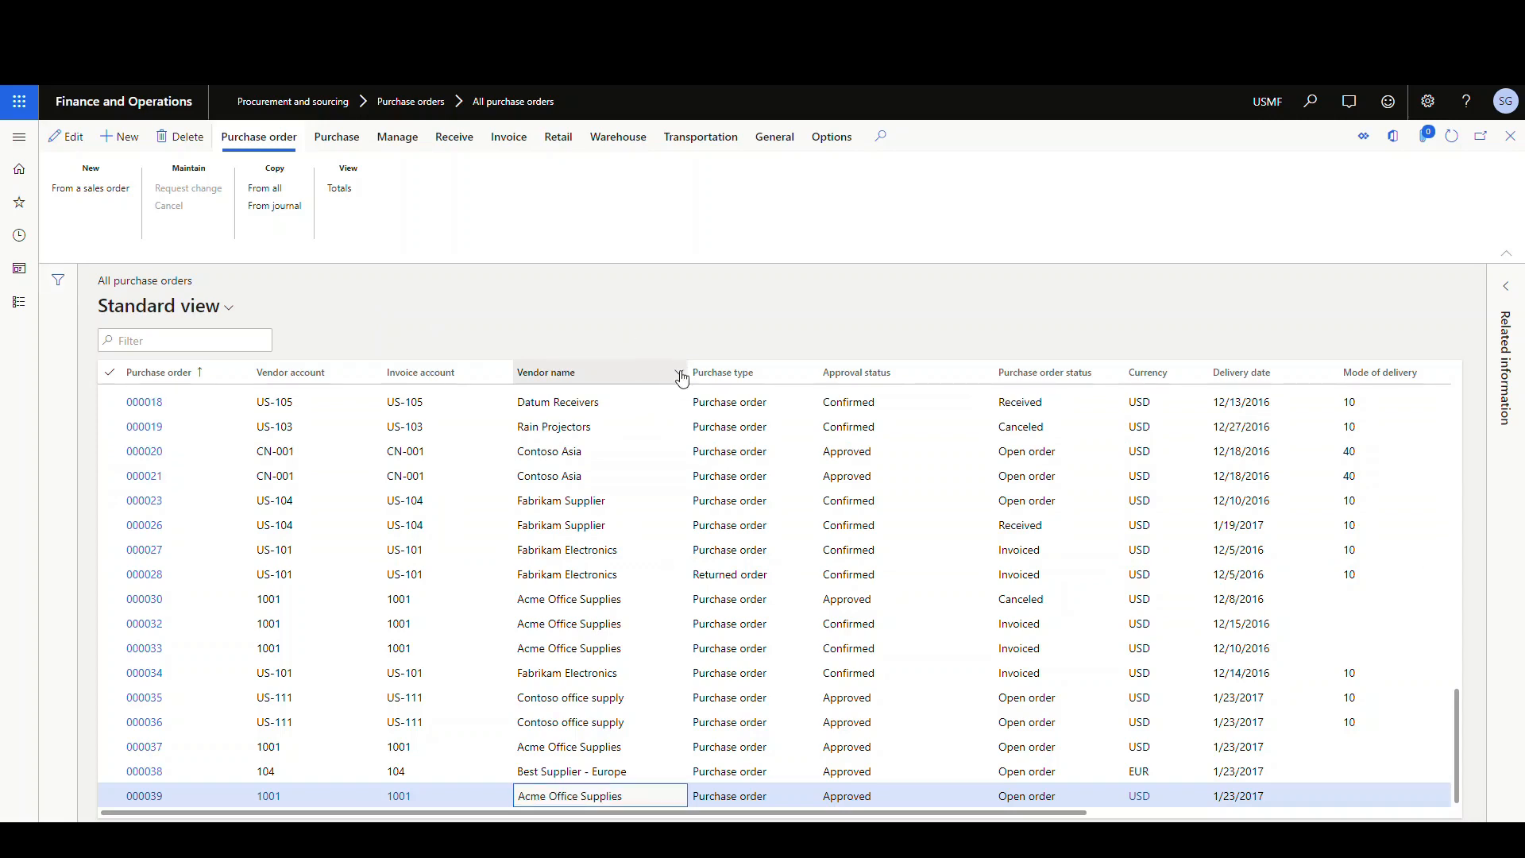
pyautogui.click(682, 377)
pyautogui.write('Datum')
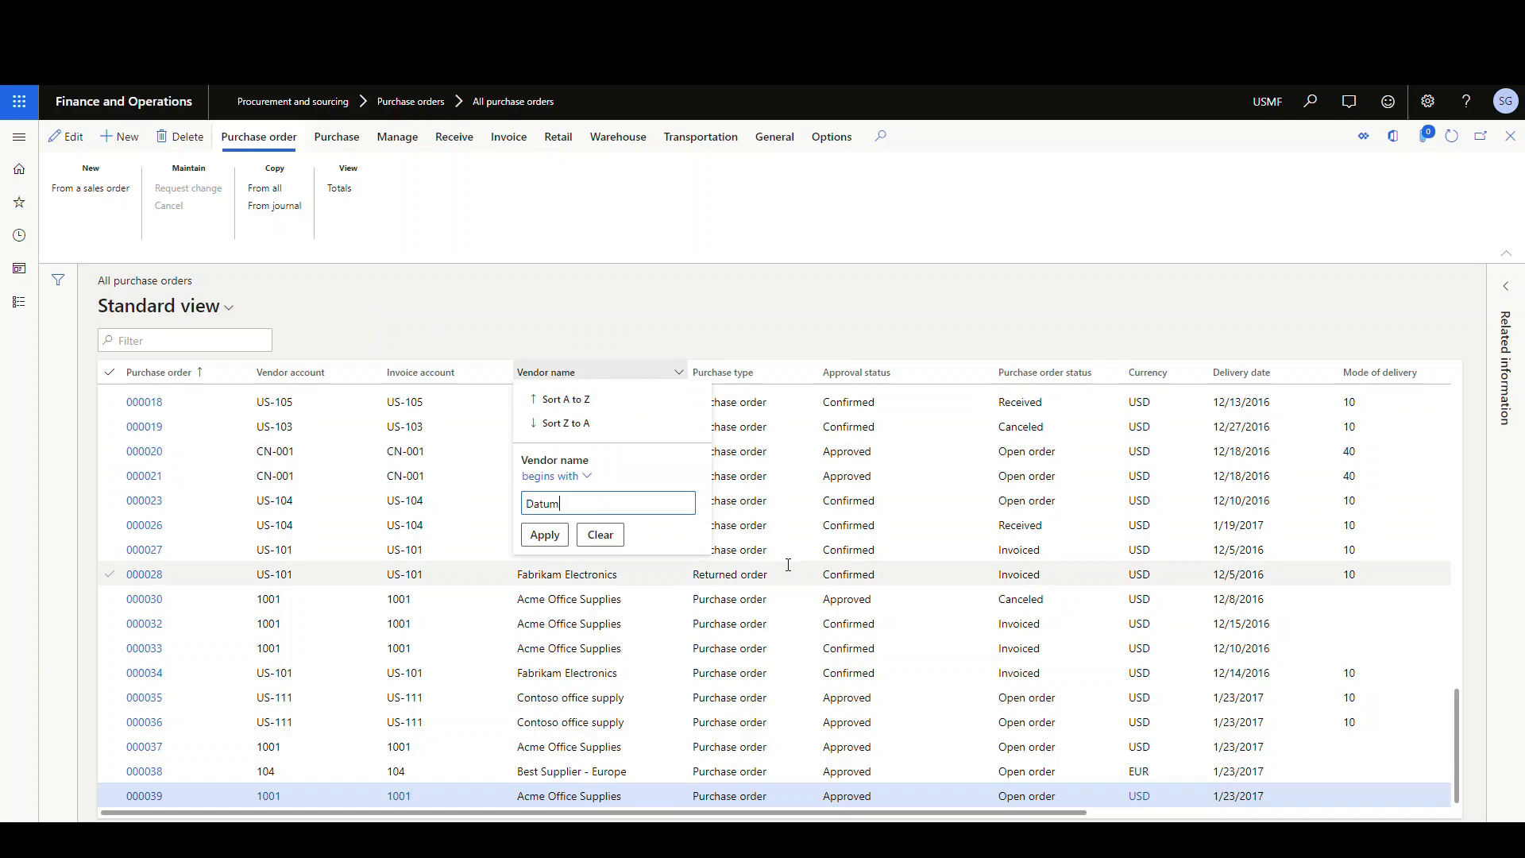
pyautogui.press('Escape')
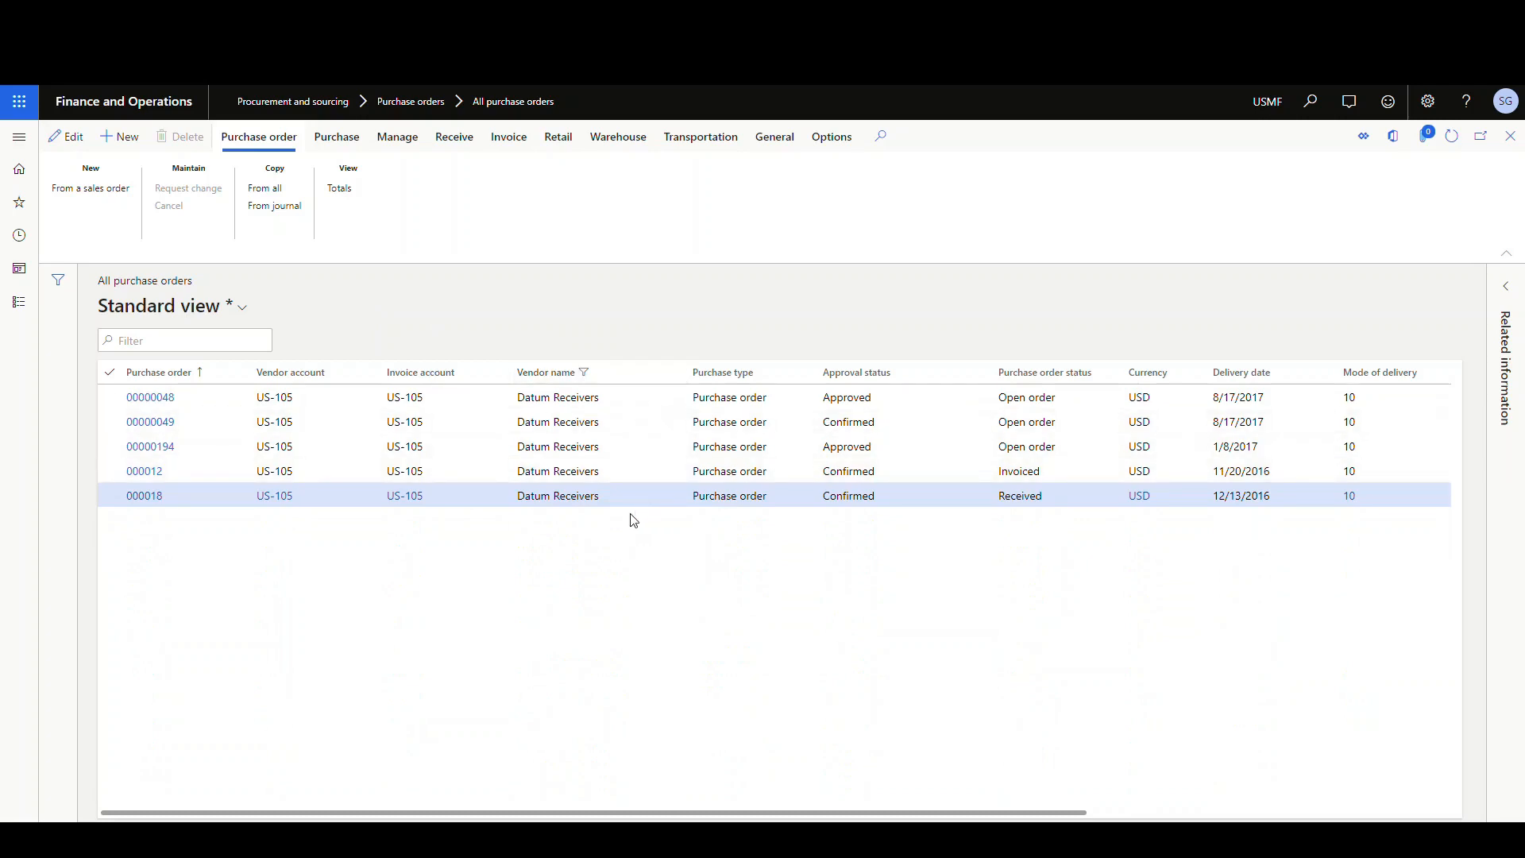
pyautogui.click(243, 308)
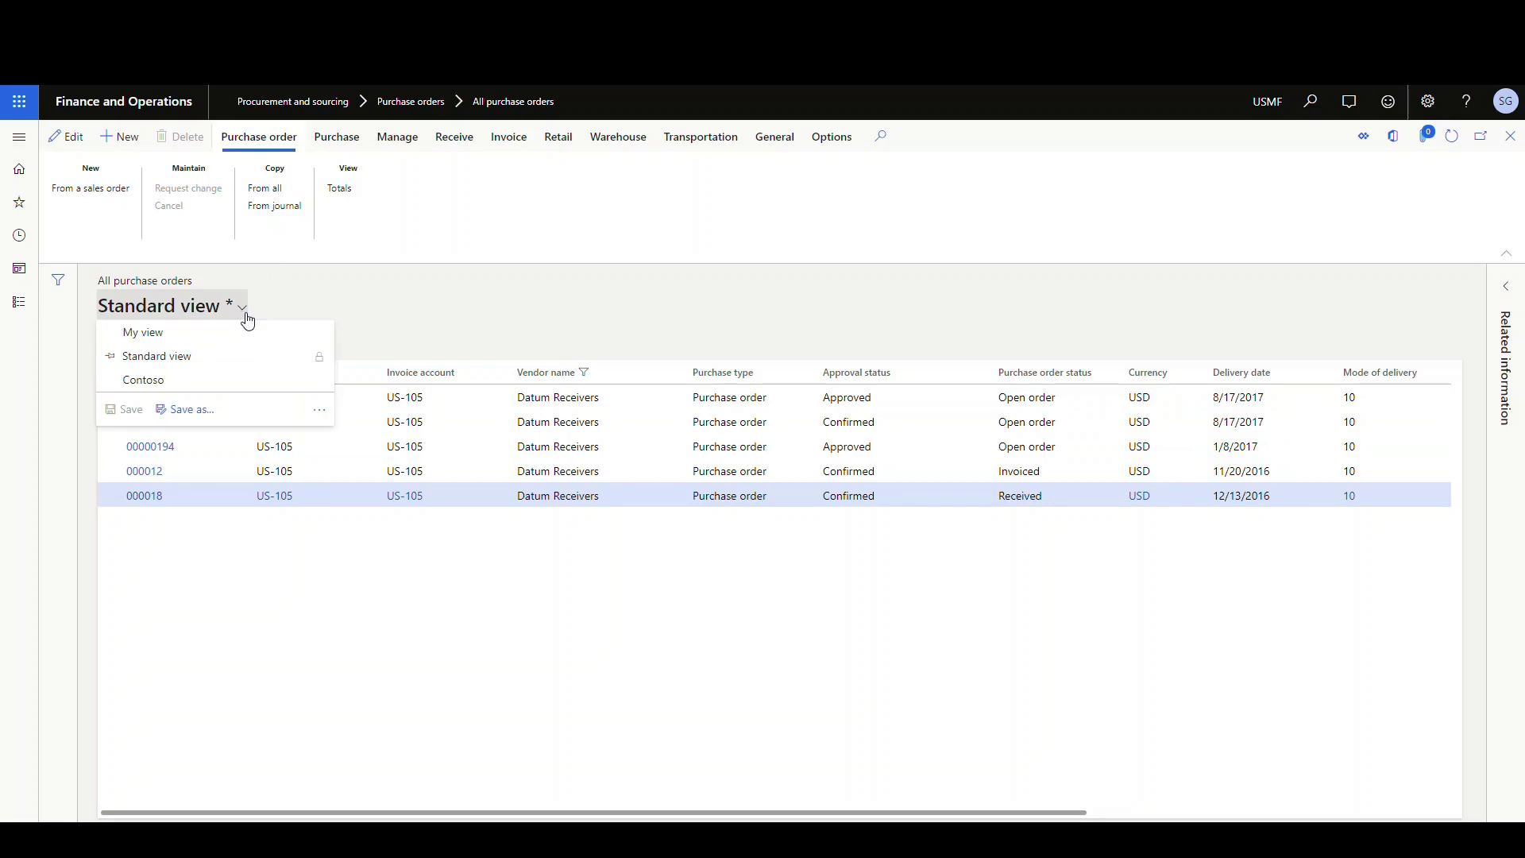
# Save the filtered list as a view named Datum, described as List of Datum Purchase Orders.
pyautogui.click(185, 409)
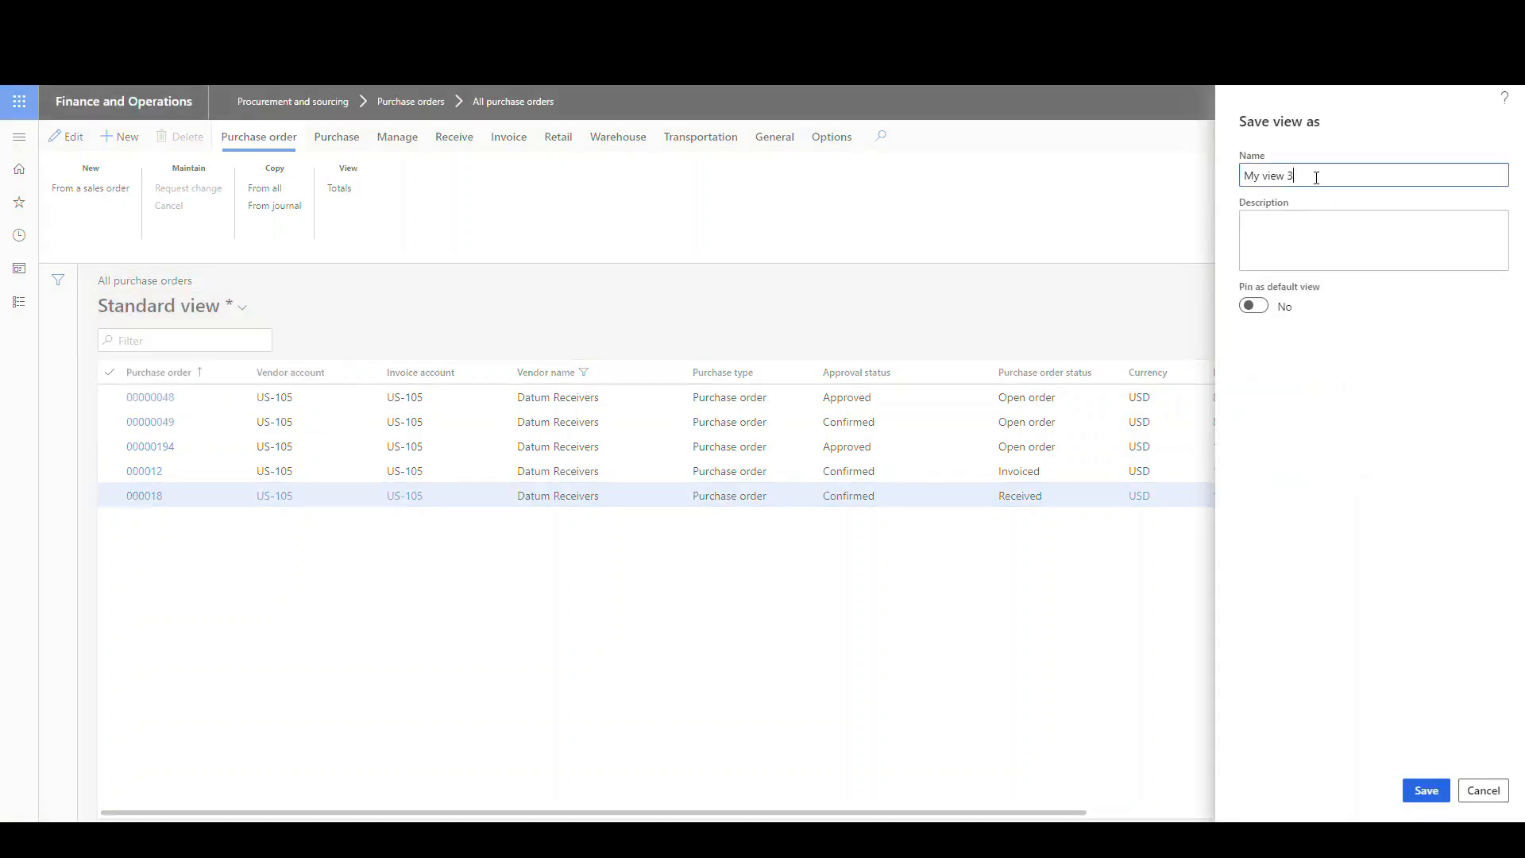
pyautogui.hotkey('ctrl', 'a')
pyautogui.write('Datu')
pyautogui.write('m')
pyautogui.press('Tab')
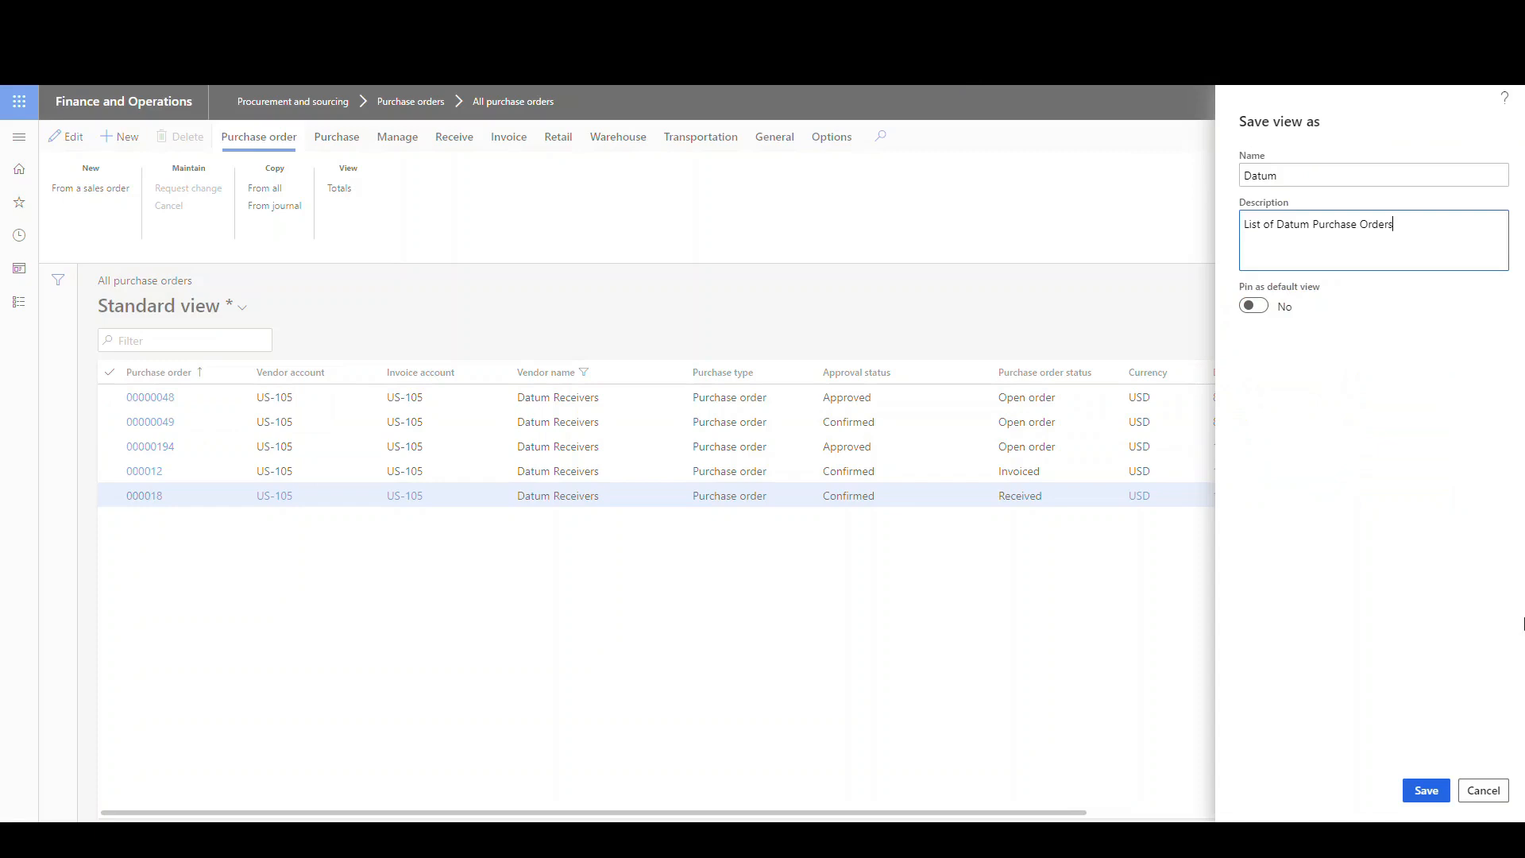
pyautogui.click(1427, 790)
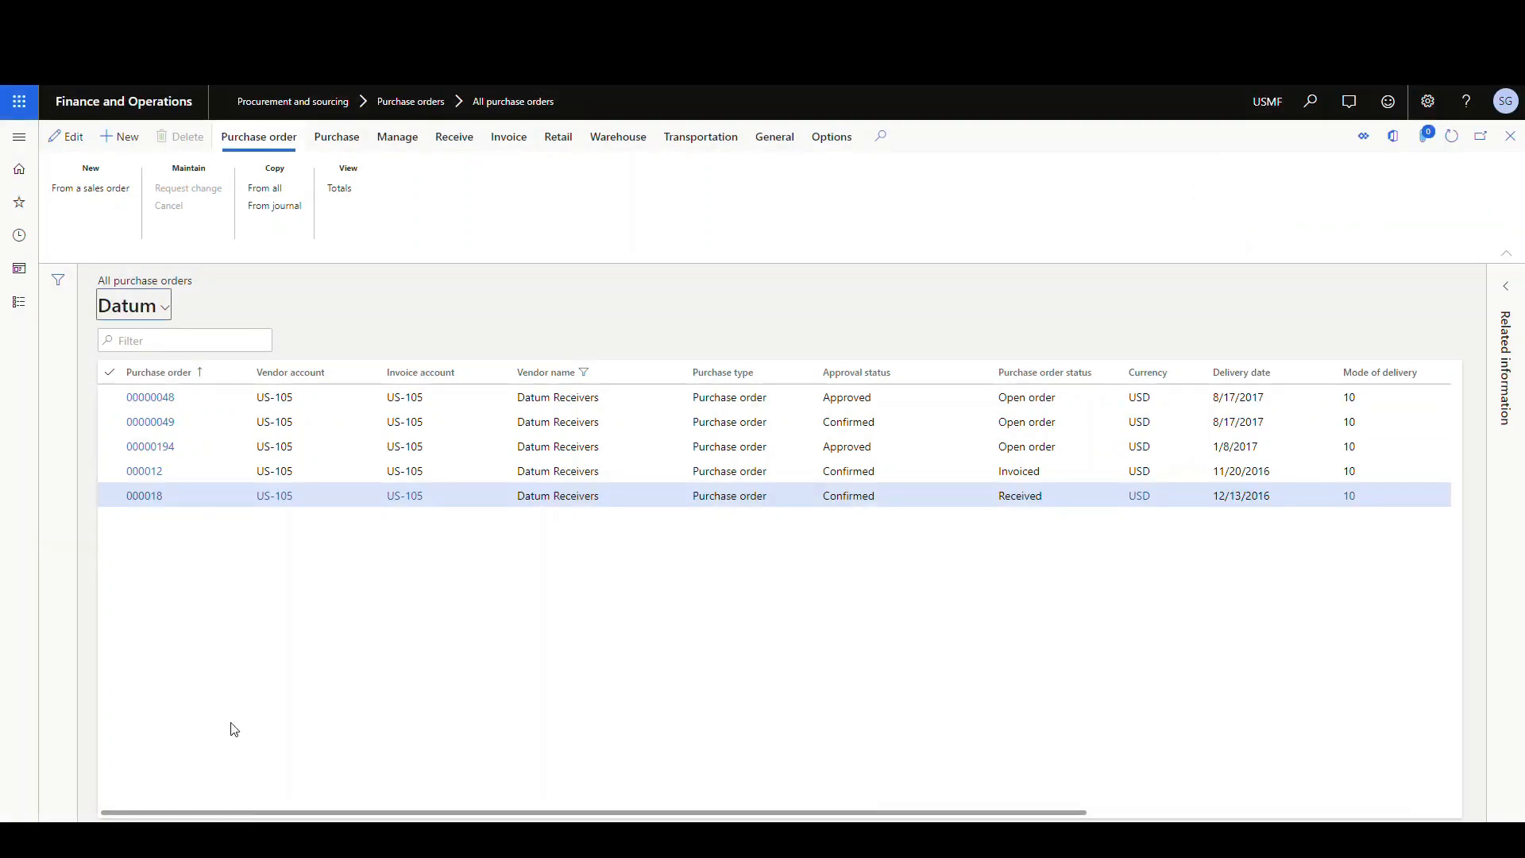
pyautogui.click(168, 313)
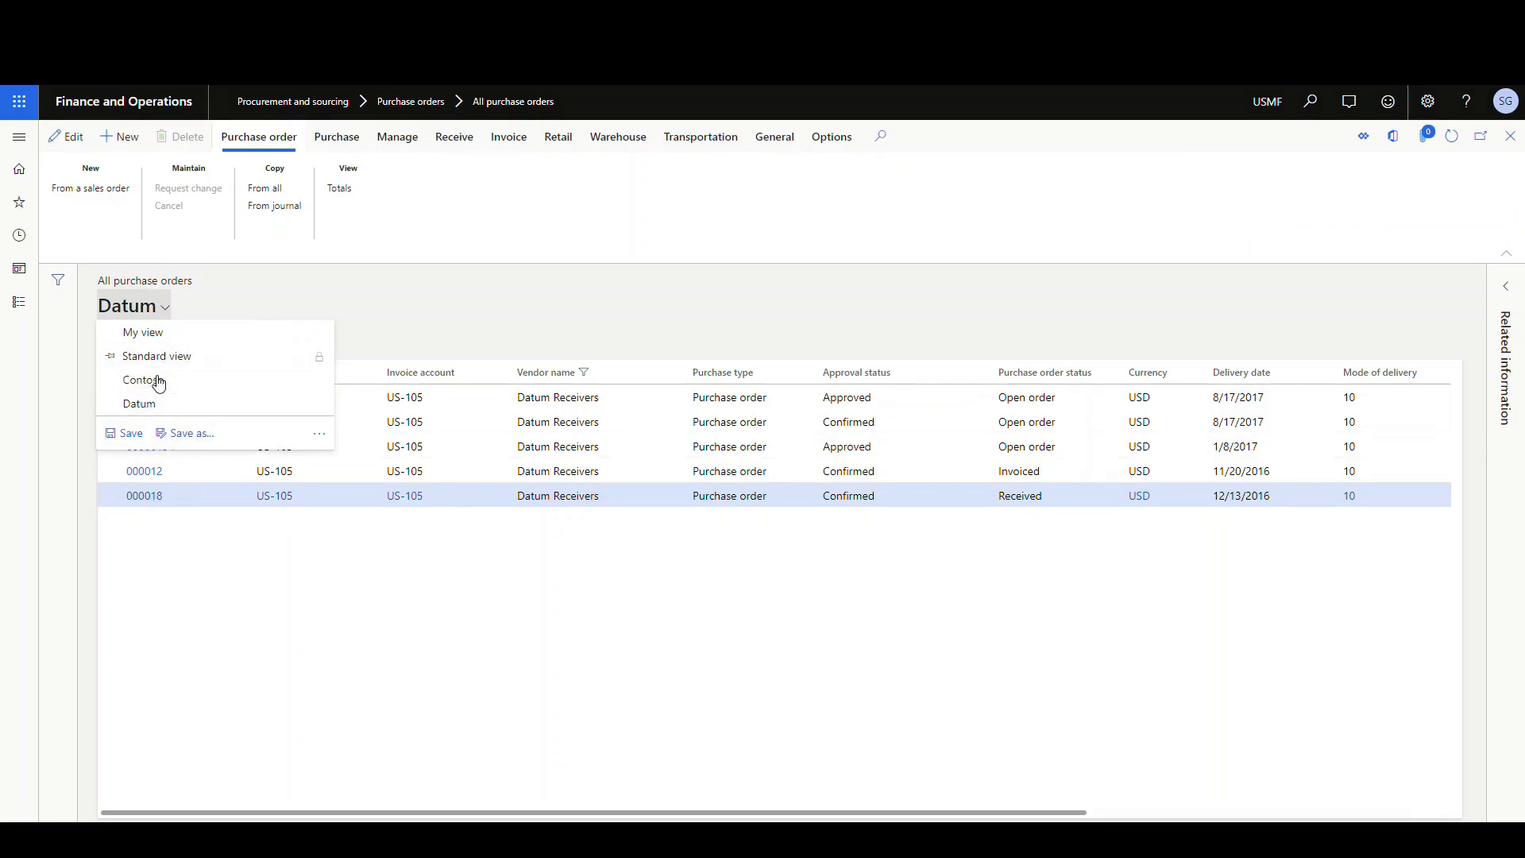
pyautogui.click(143, 379)
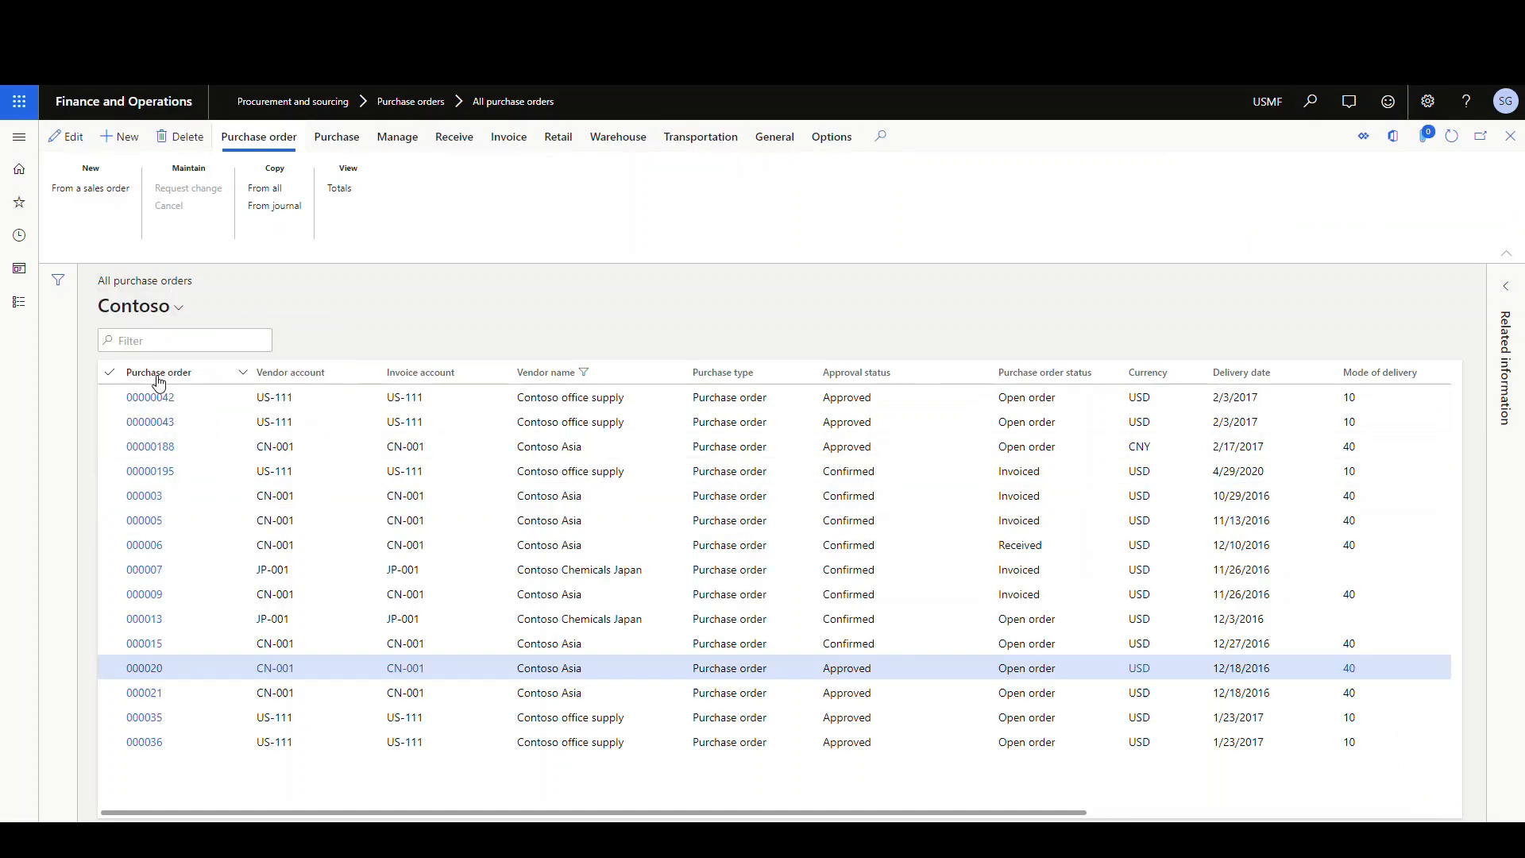
pyautogui.click(158, 372)
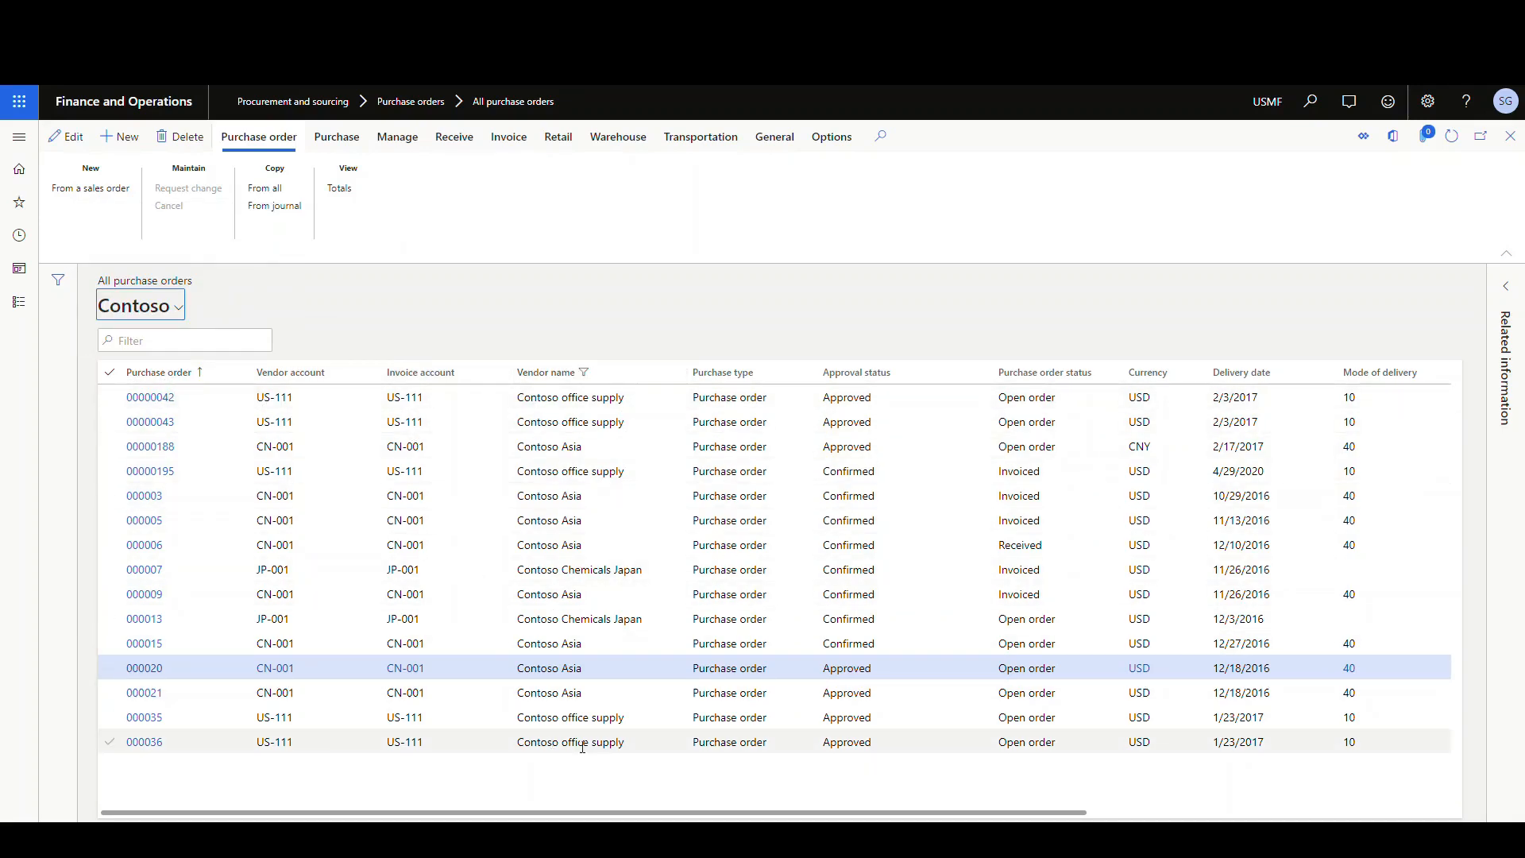
pyautogui.click(174, 310)
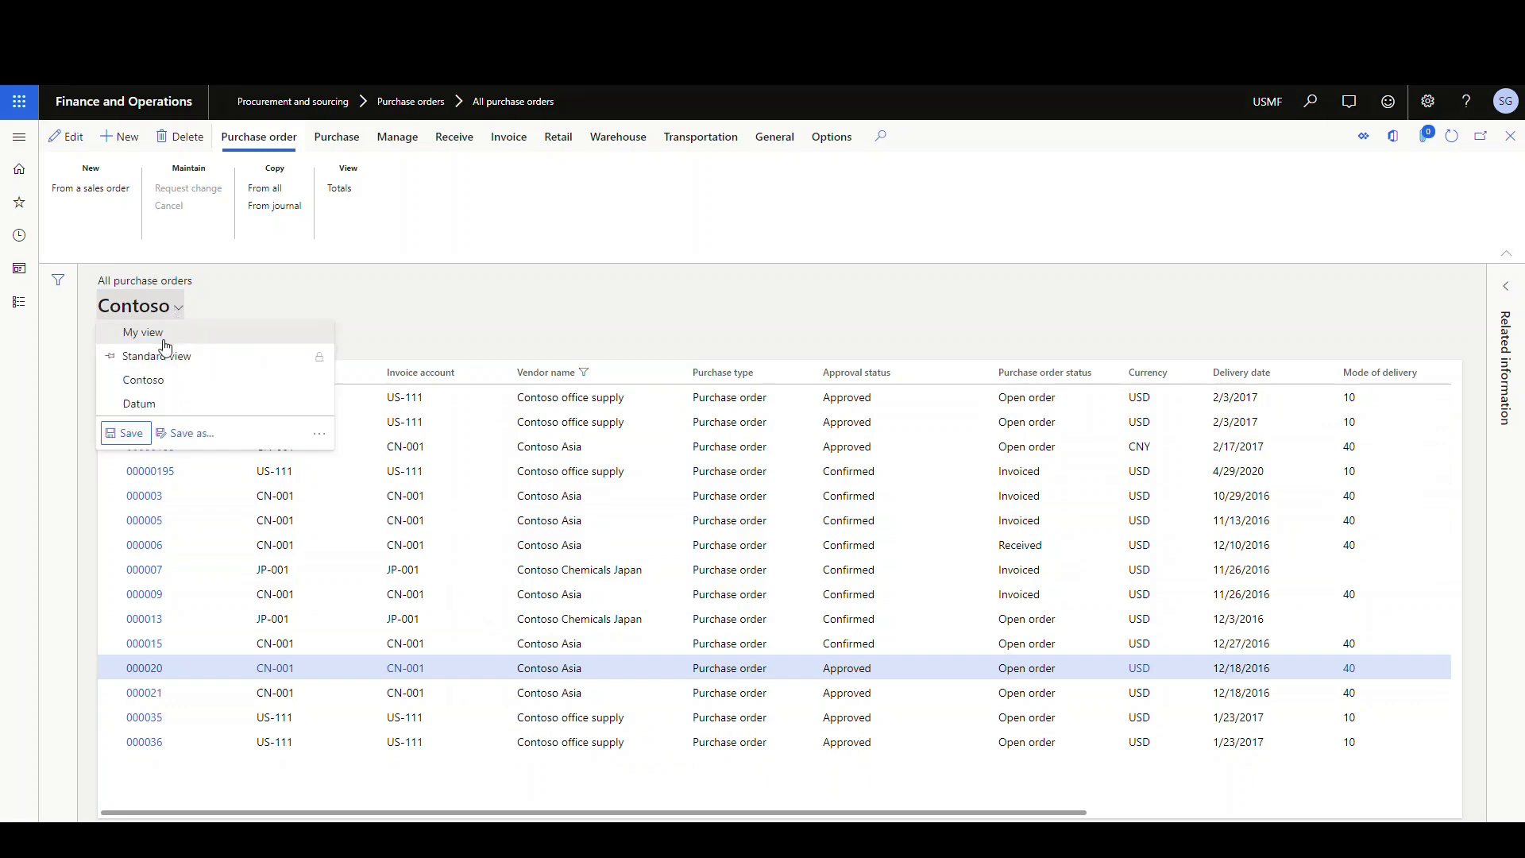
pyautogui.click(137, 403)
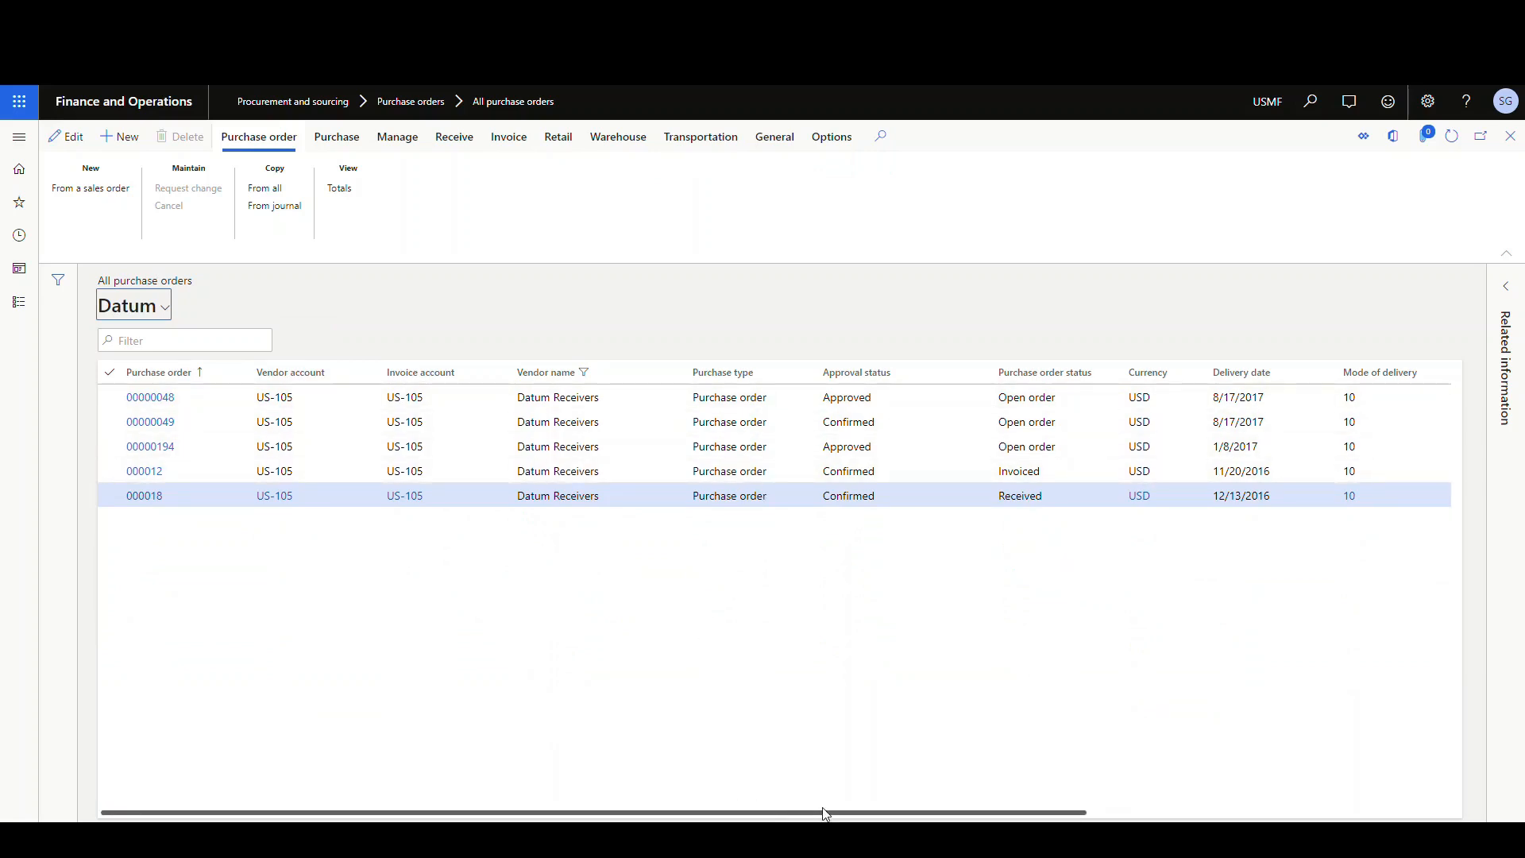
# Hide the Currency column and save that change to the Datum view.
pyautogui.rightClick(1177, 374)
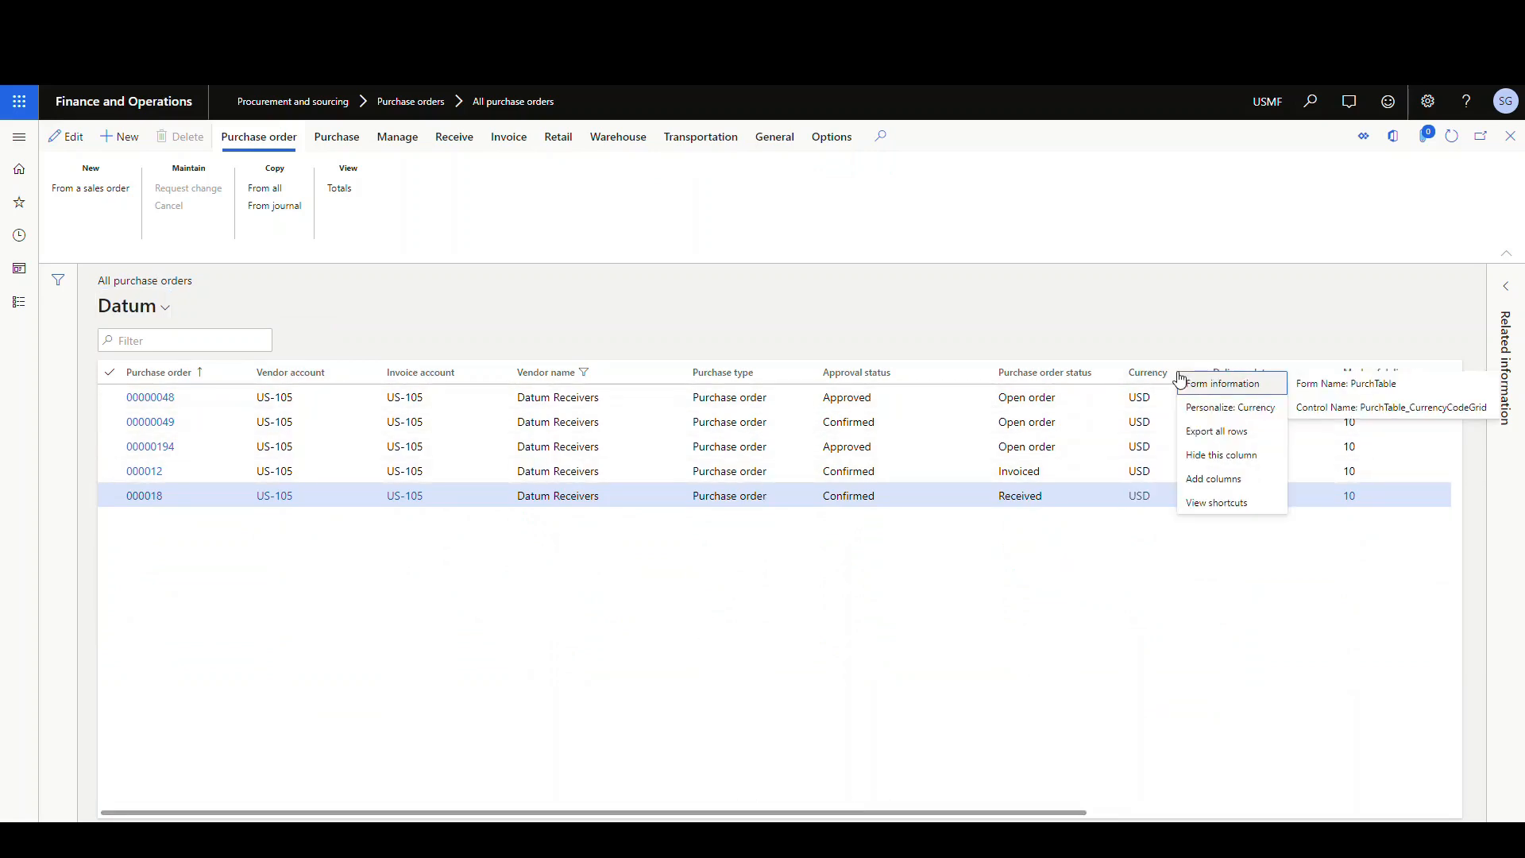
pyautogui.click(1221, 454)
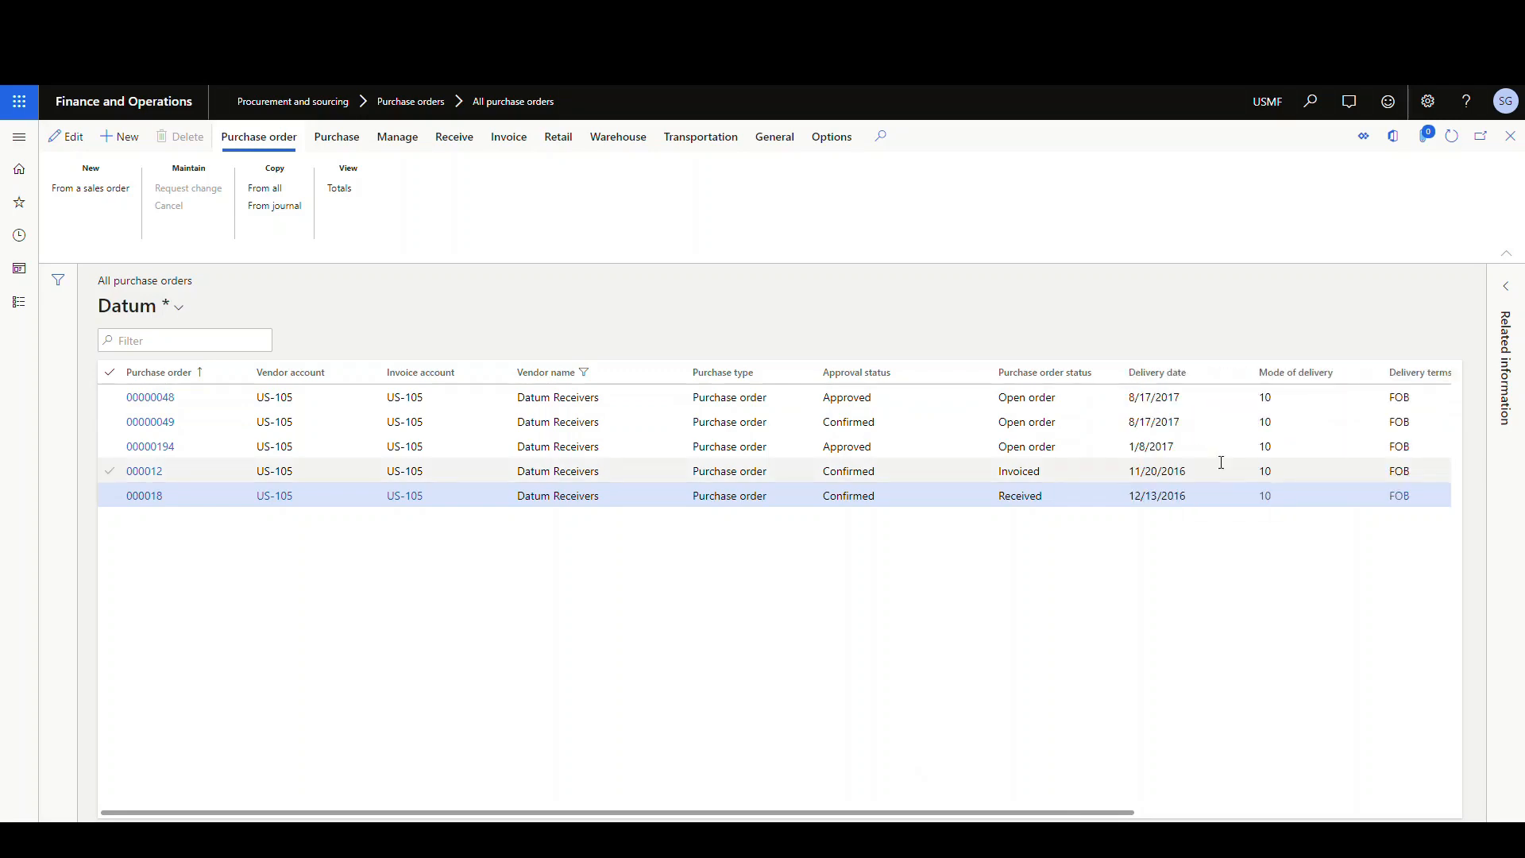
pyautogui.click(178, 309)
pyautogui.click(119, 435)
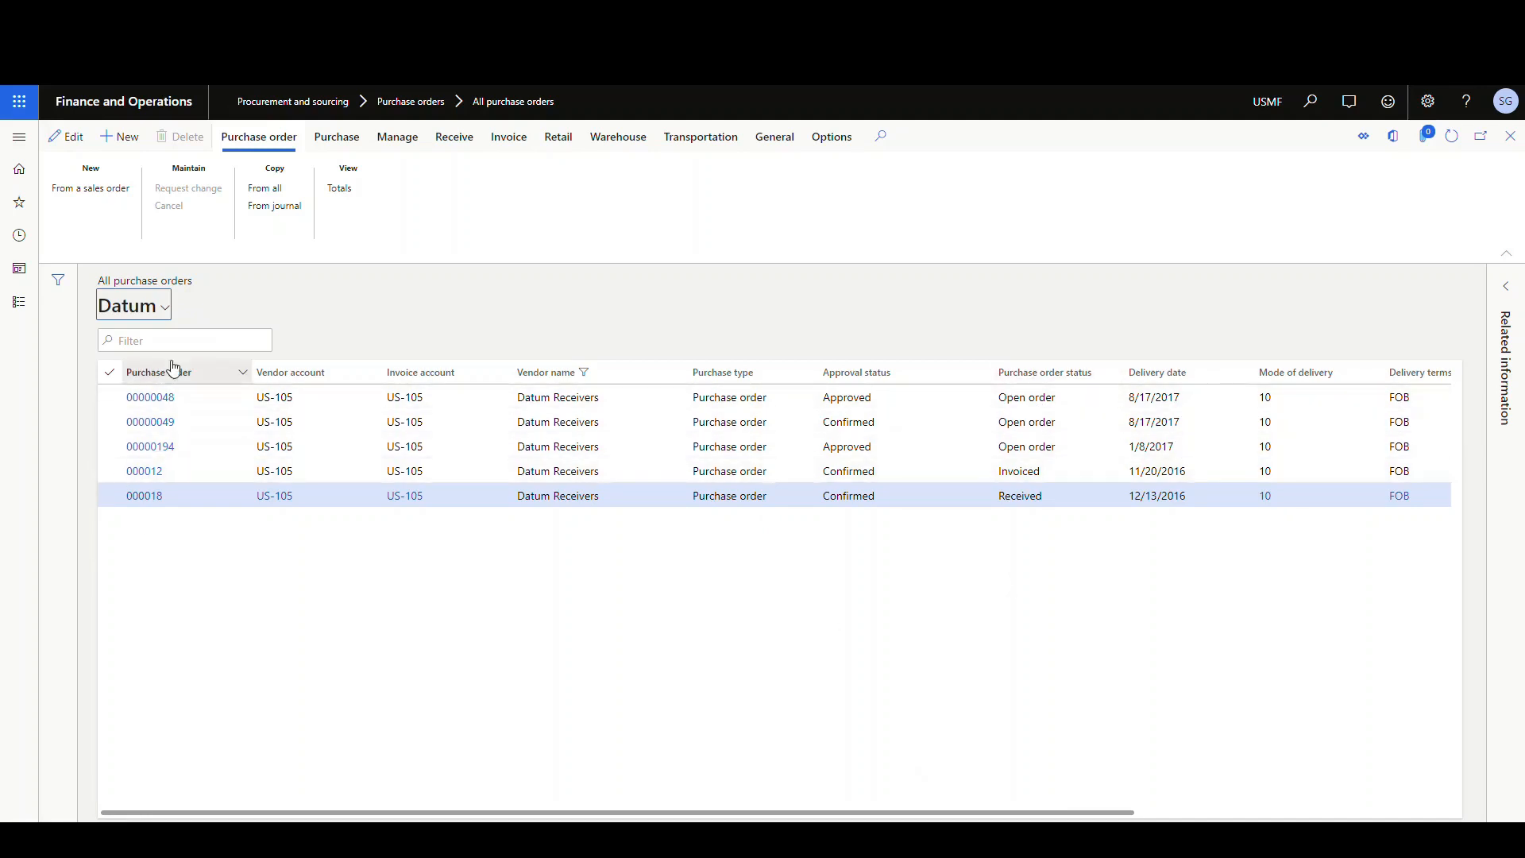
# Switch the purchase order list to the Contoso view, which still shows the Currency column.
pyautogui.click(166, 308)
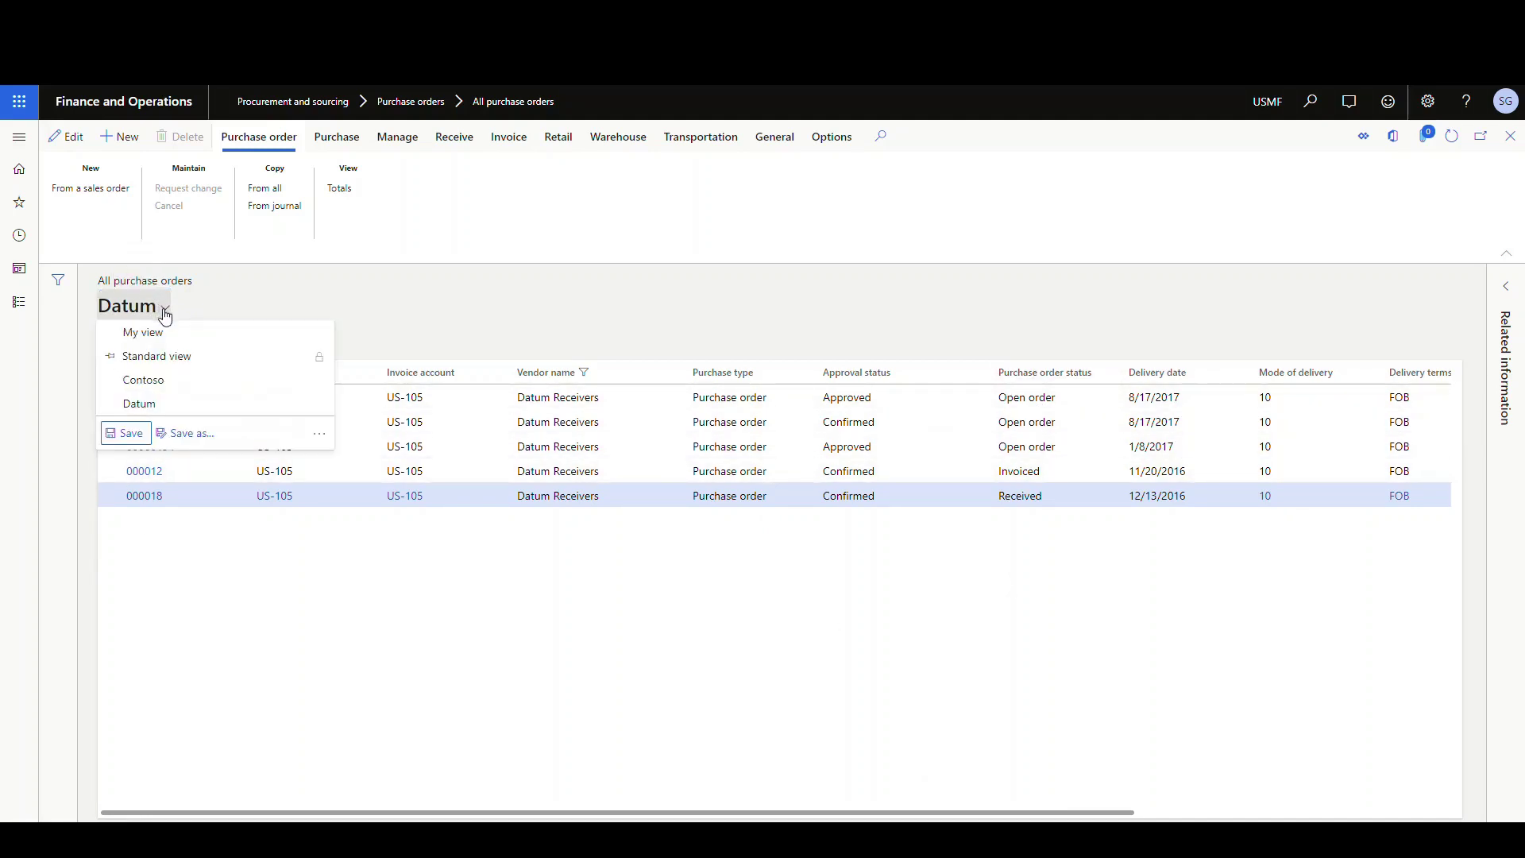
pyautogui.click(145, 381)
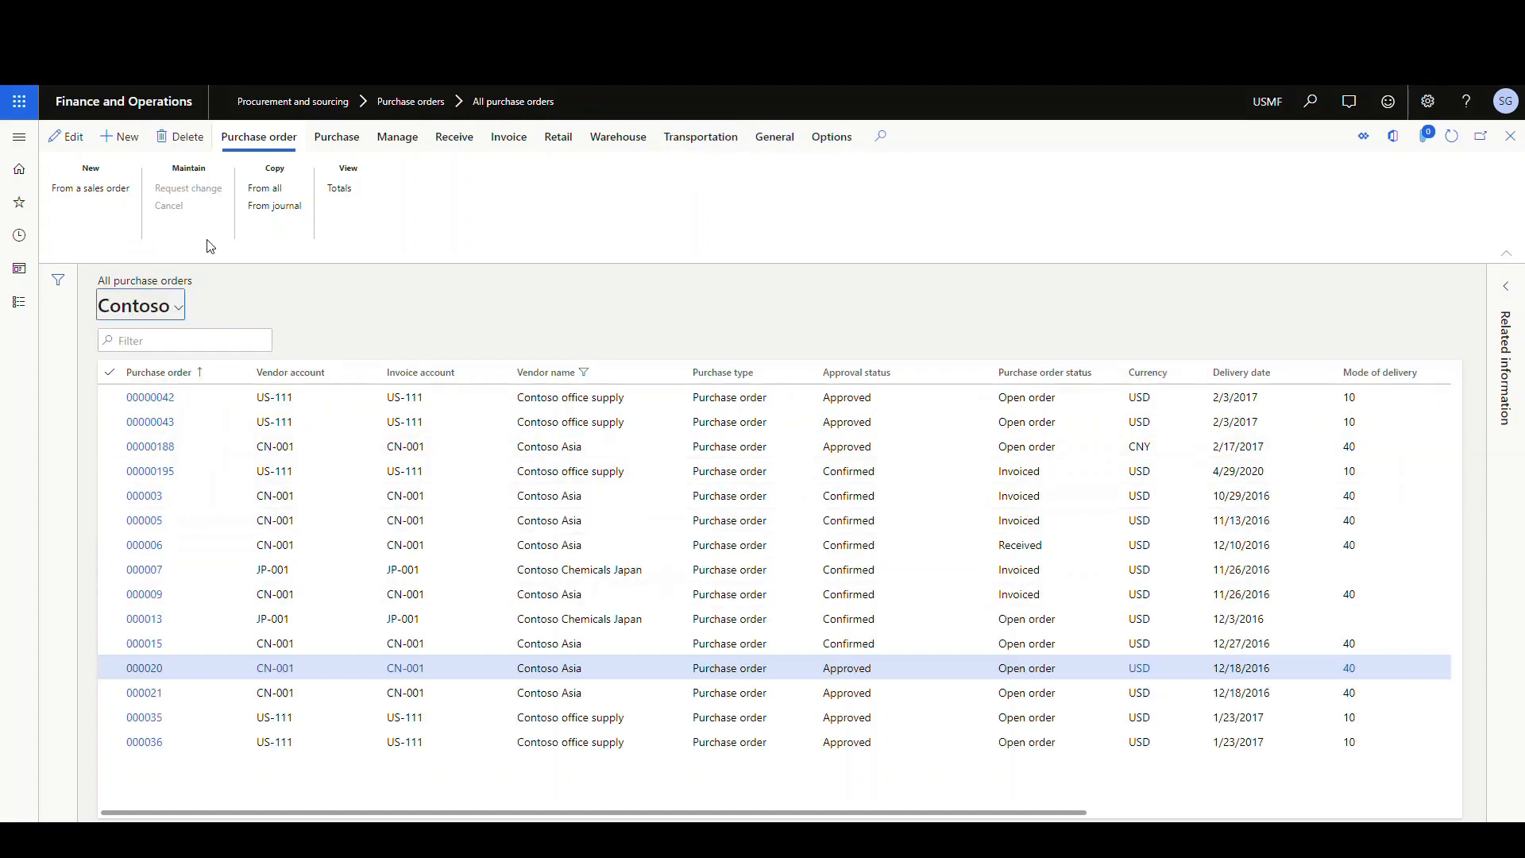
pyautogui.click(180, 308)
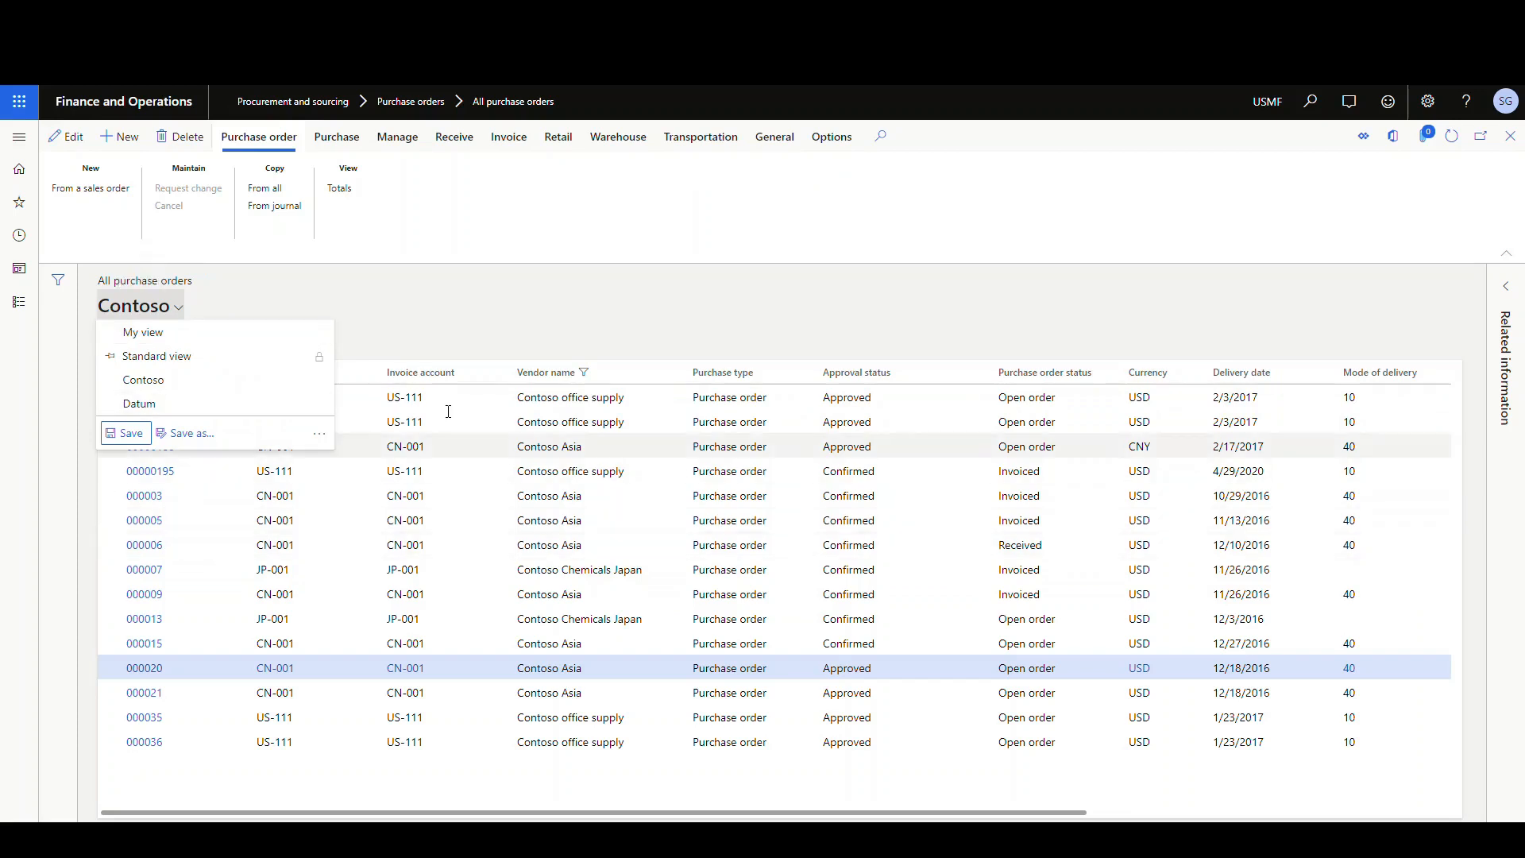
# Return to the dashboard and reopen All purchase orders, which loads in the Standard view.
pyautogui.click(435, 283)
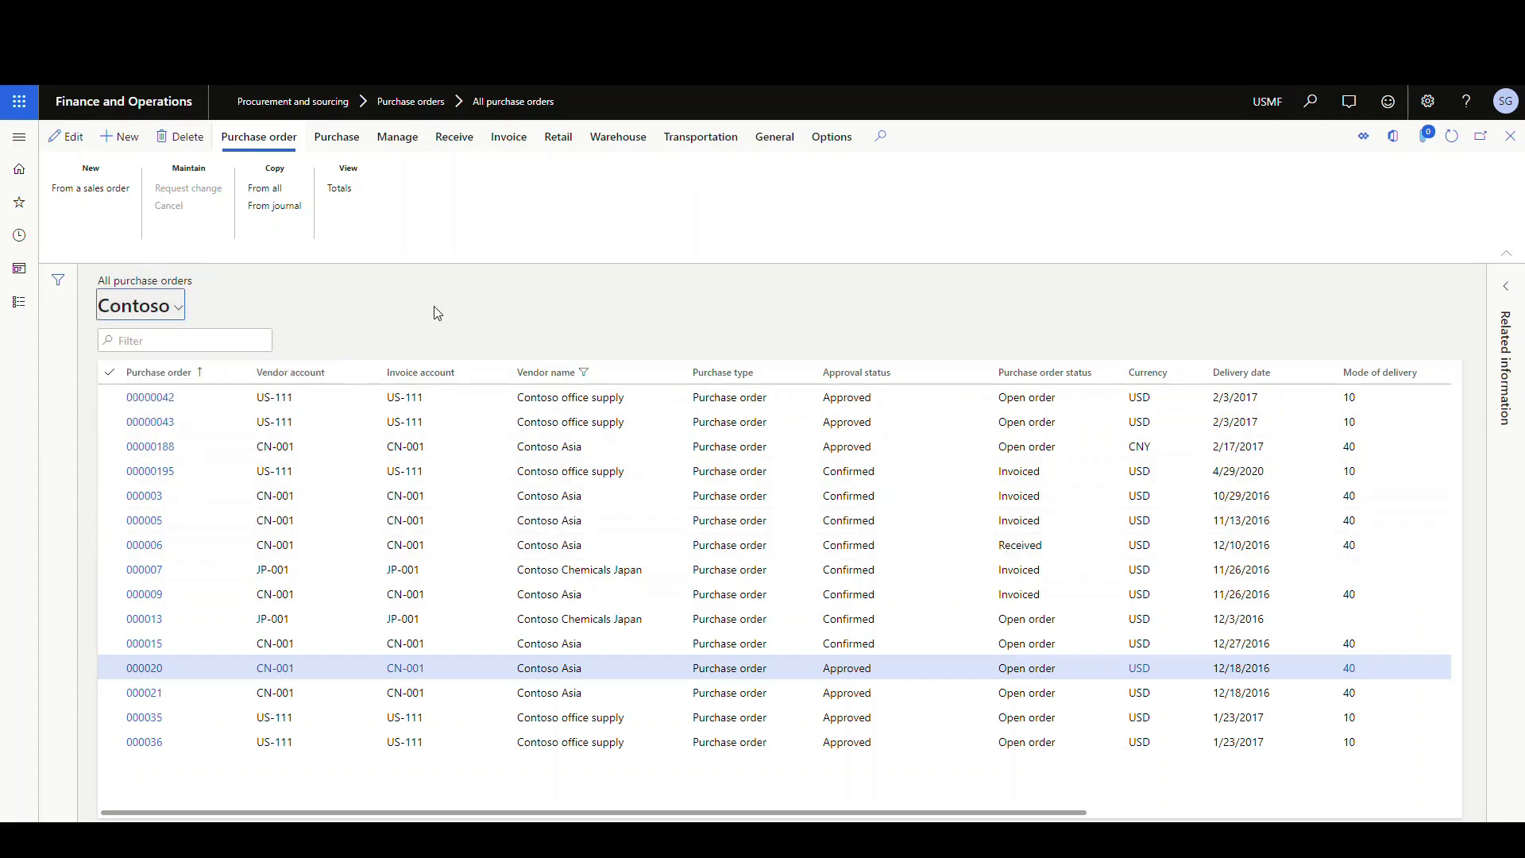
pyautogui.click(19, 135)
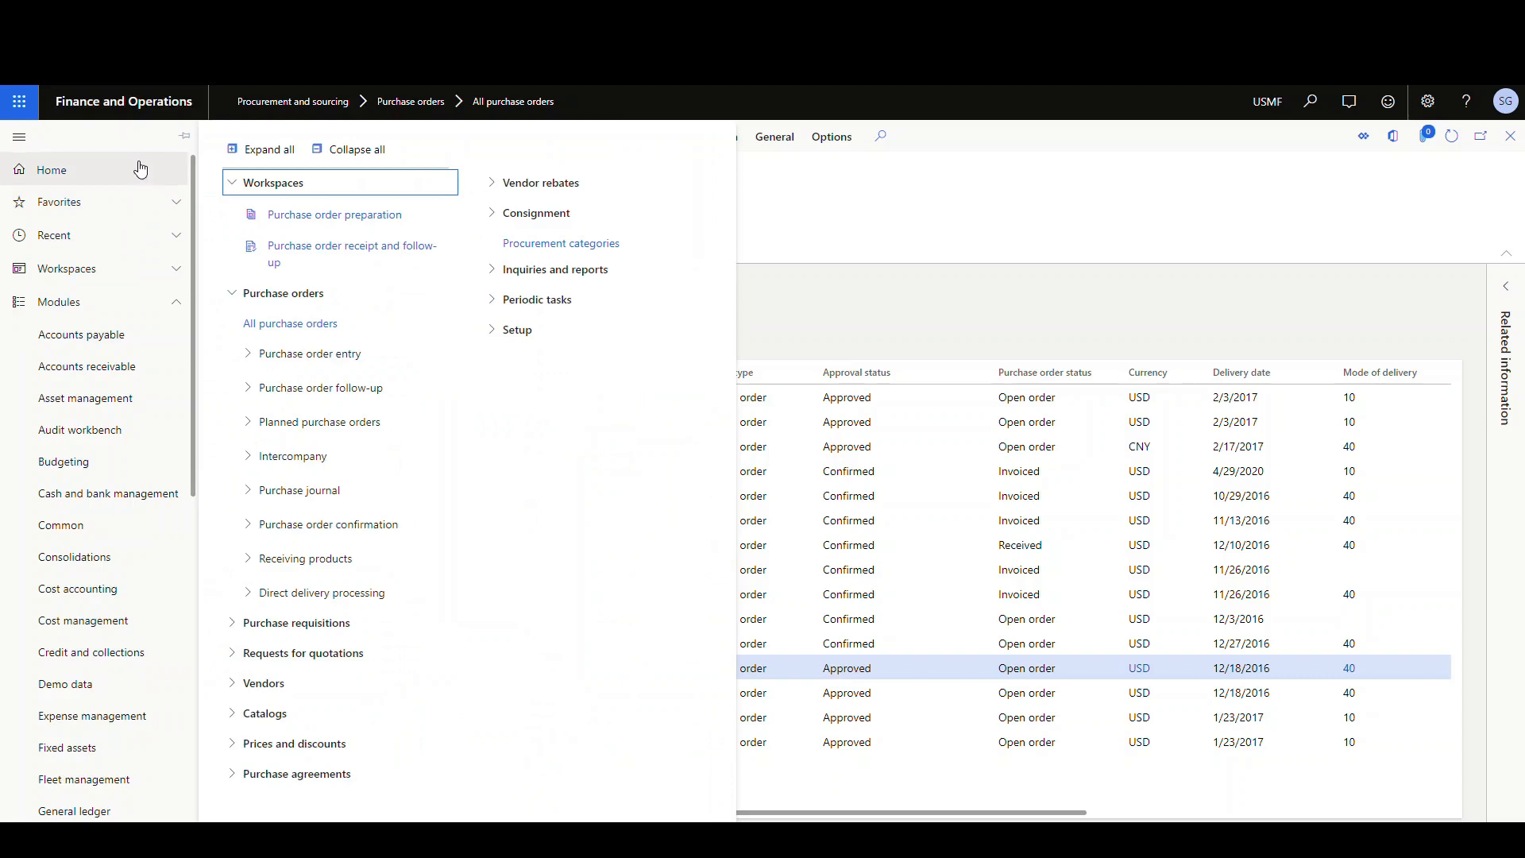
pyautogui.click(129, 105)
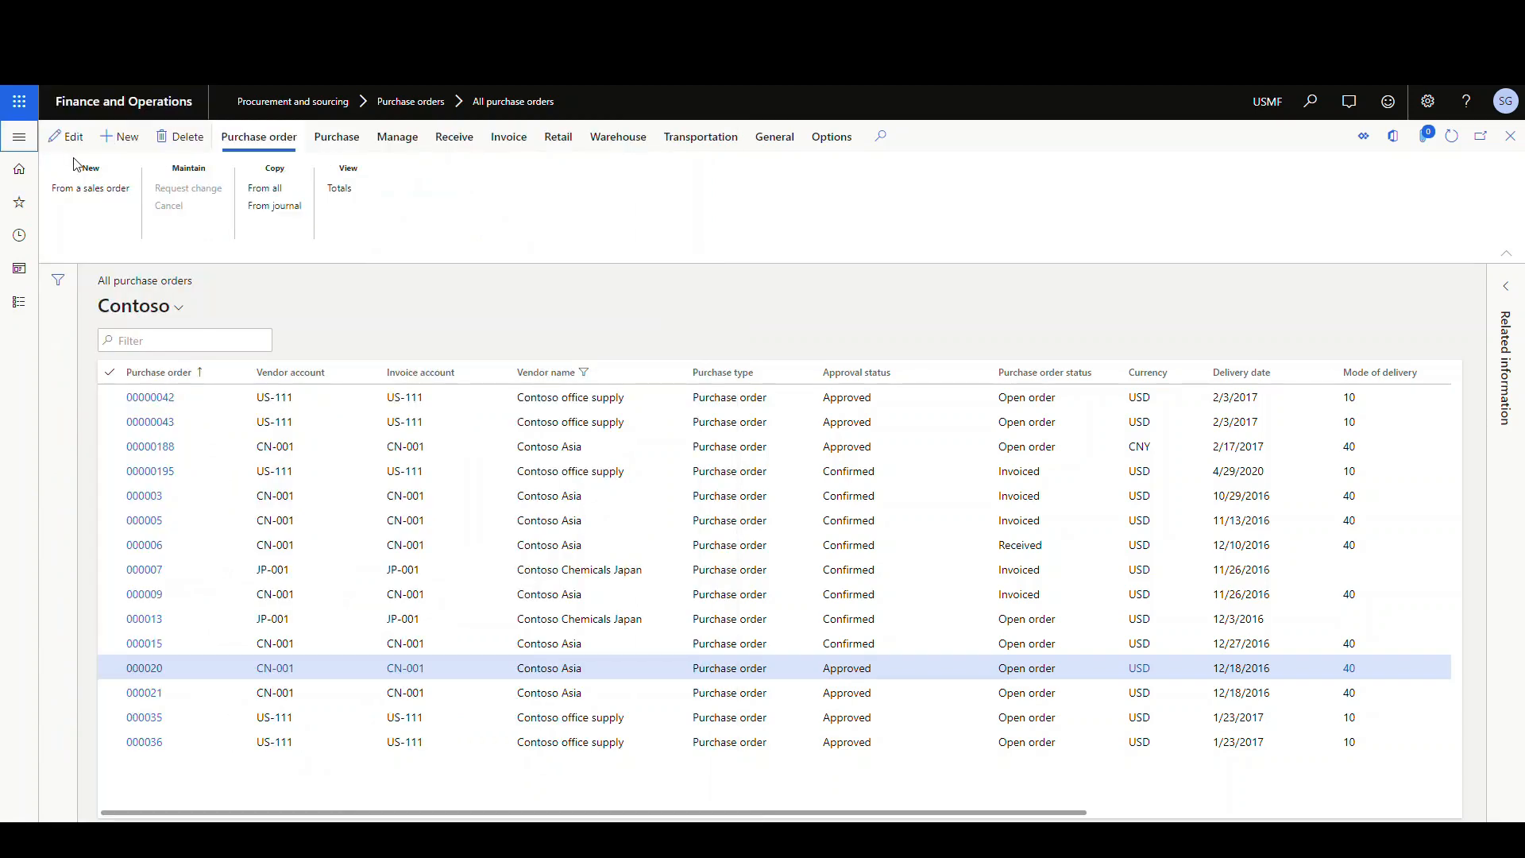
pyautogui.click(124, 102)
pyautogui.click(19, 137)
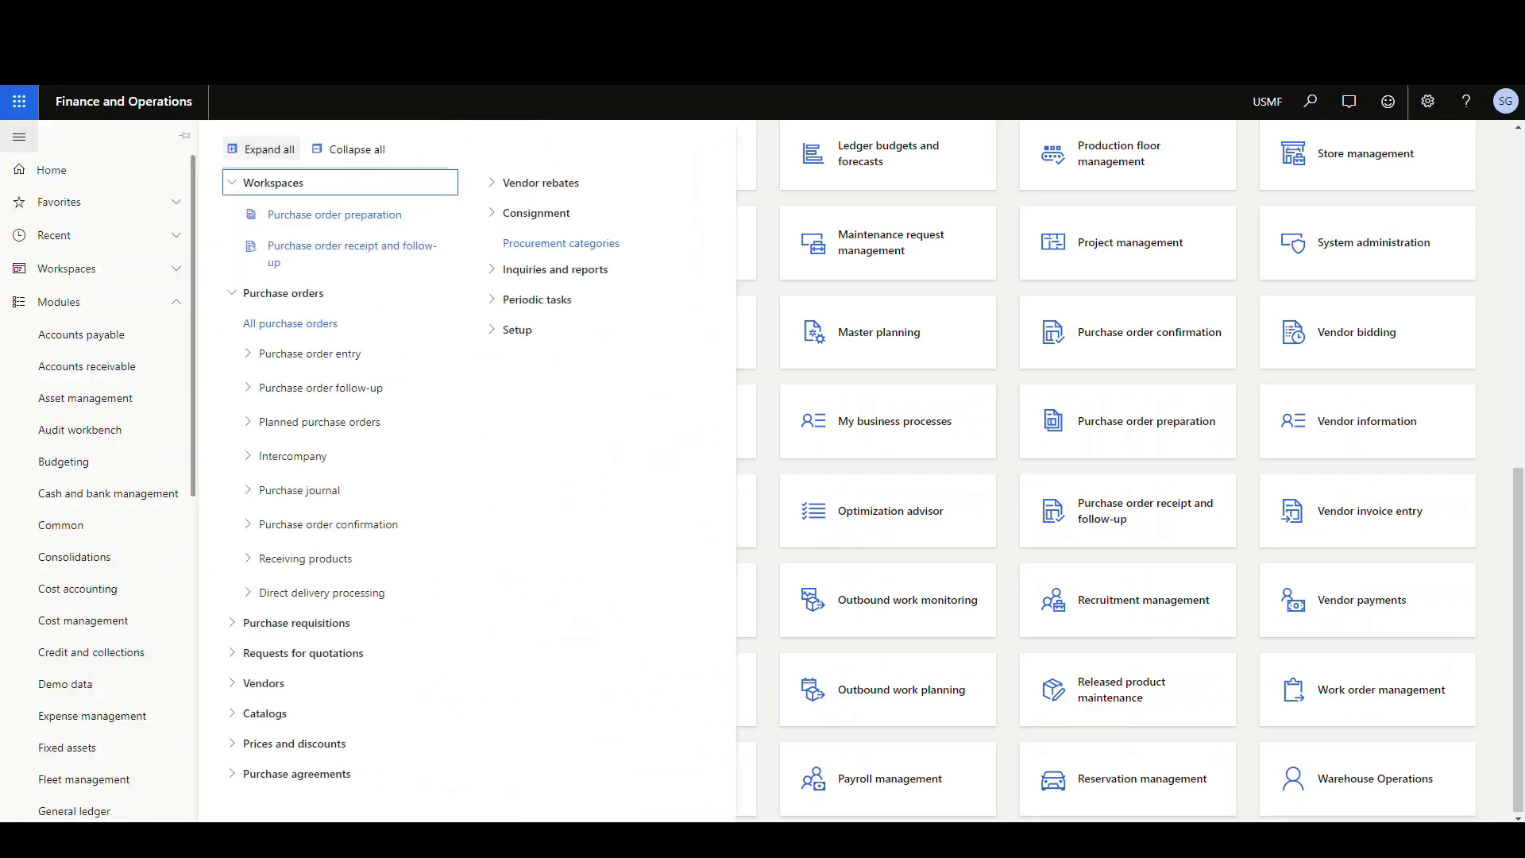
pyautogui.scroll(-5, 96, 430)
pyautogui.scroll(-5, 162, 429)
pyautogui.click(286, 323)
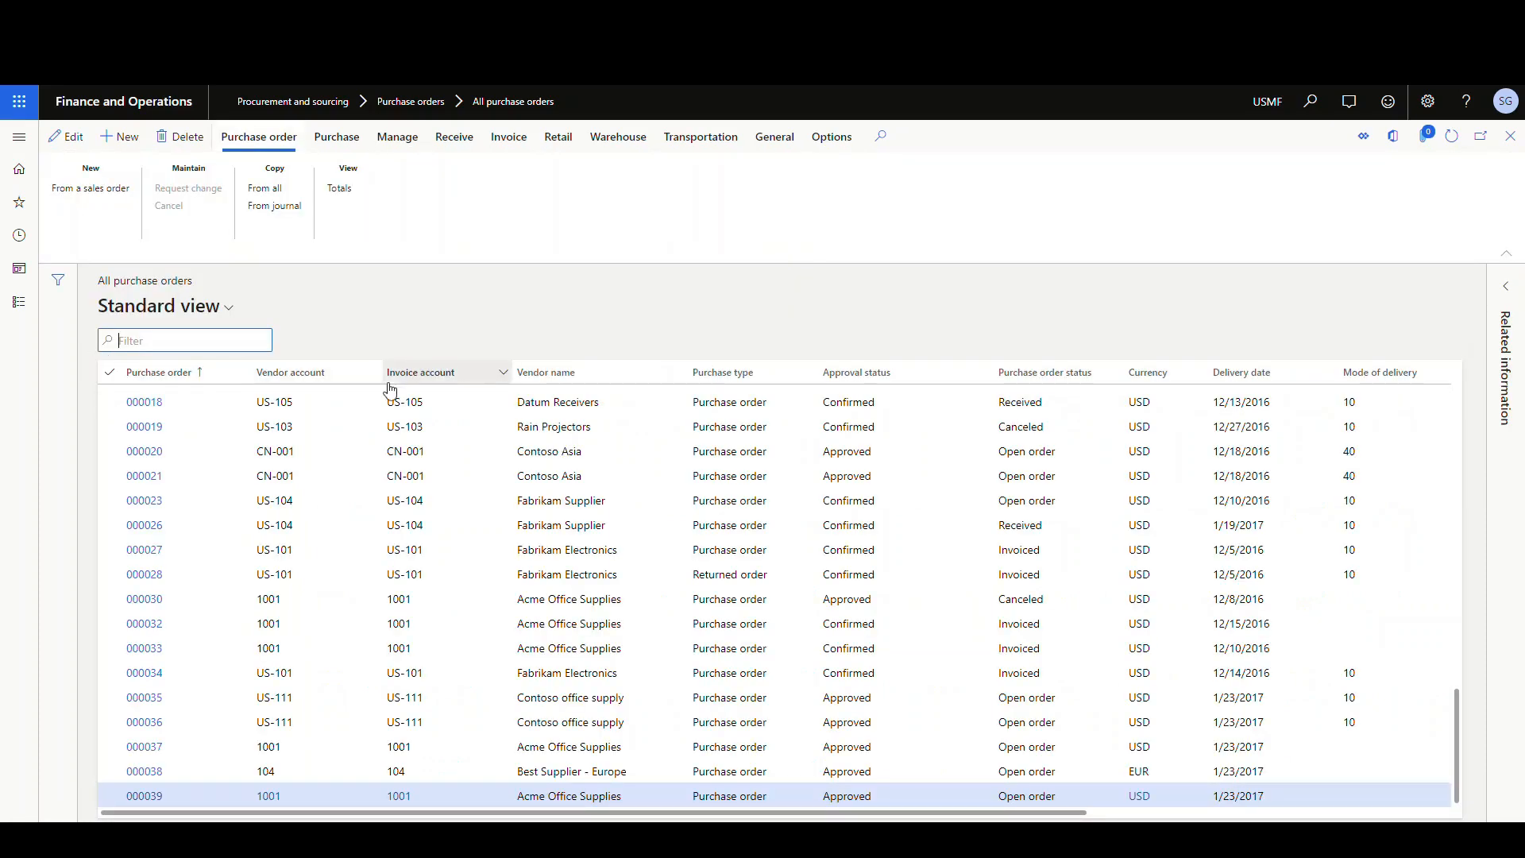
# Switch to the Datum view and pin it as the default view for All purchase orders.
pyautogui.click(231, 314)
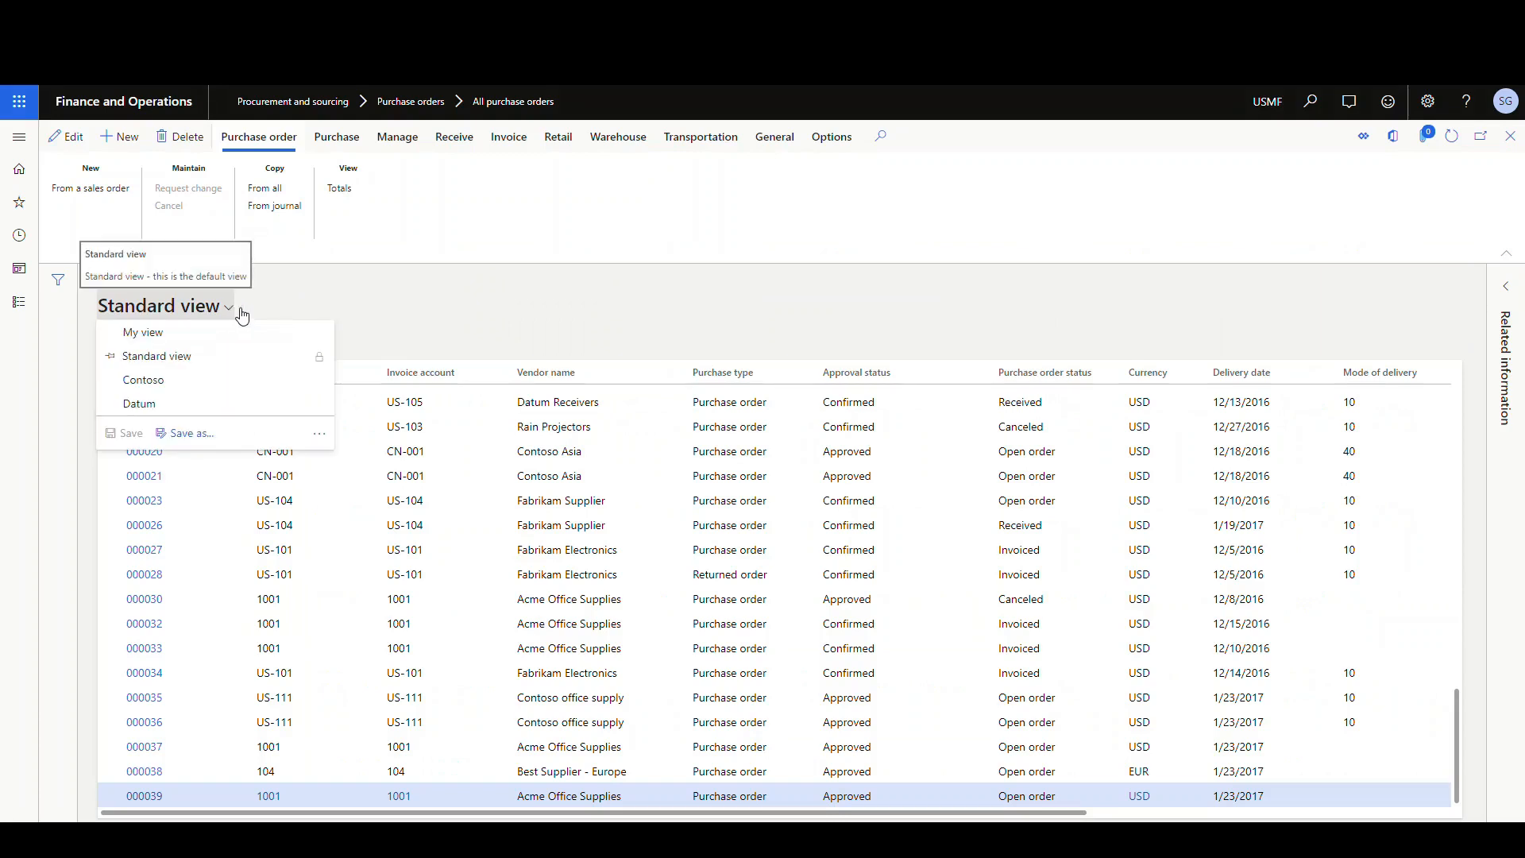
pyautogui.click(139, 404)
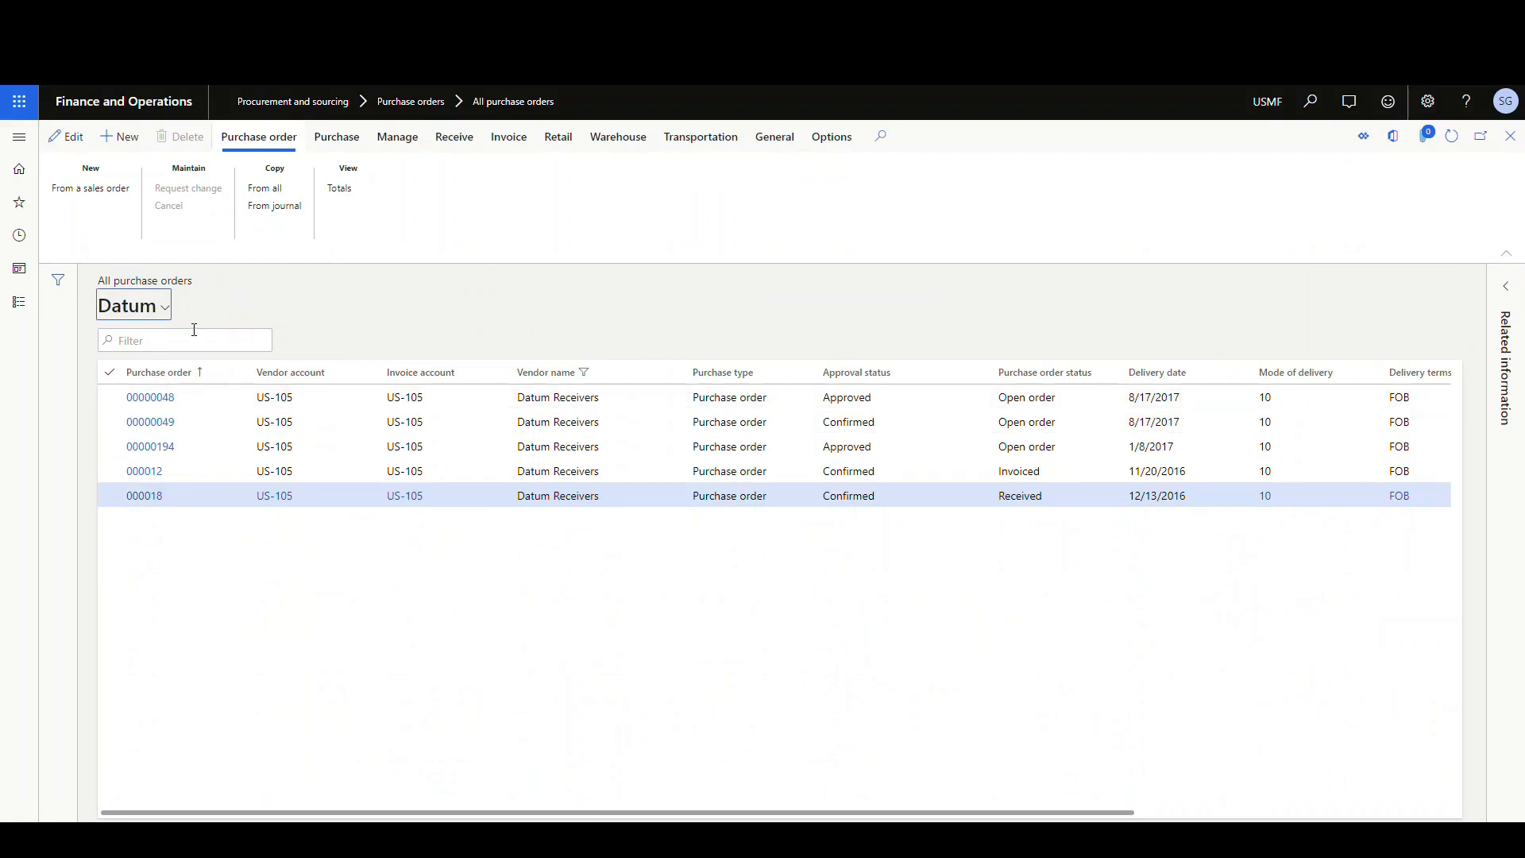
pyautogui.click(165, 308)
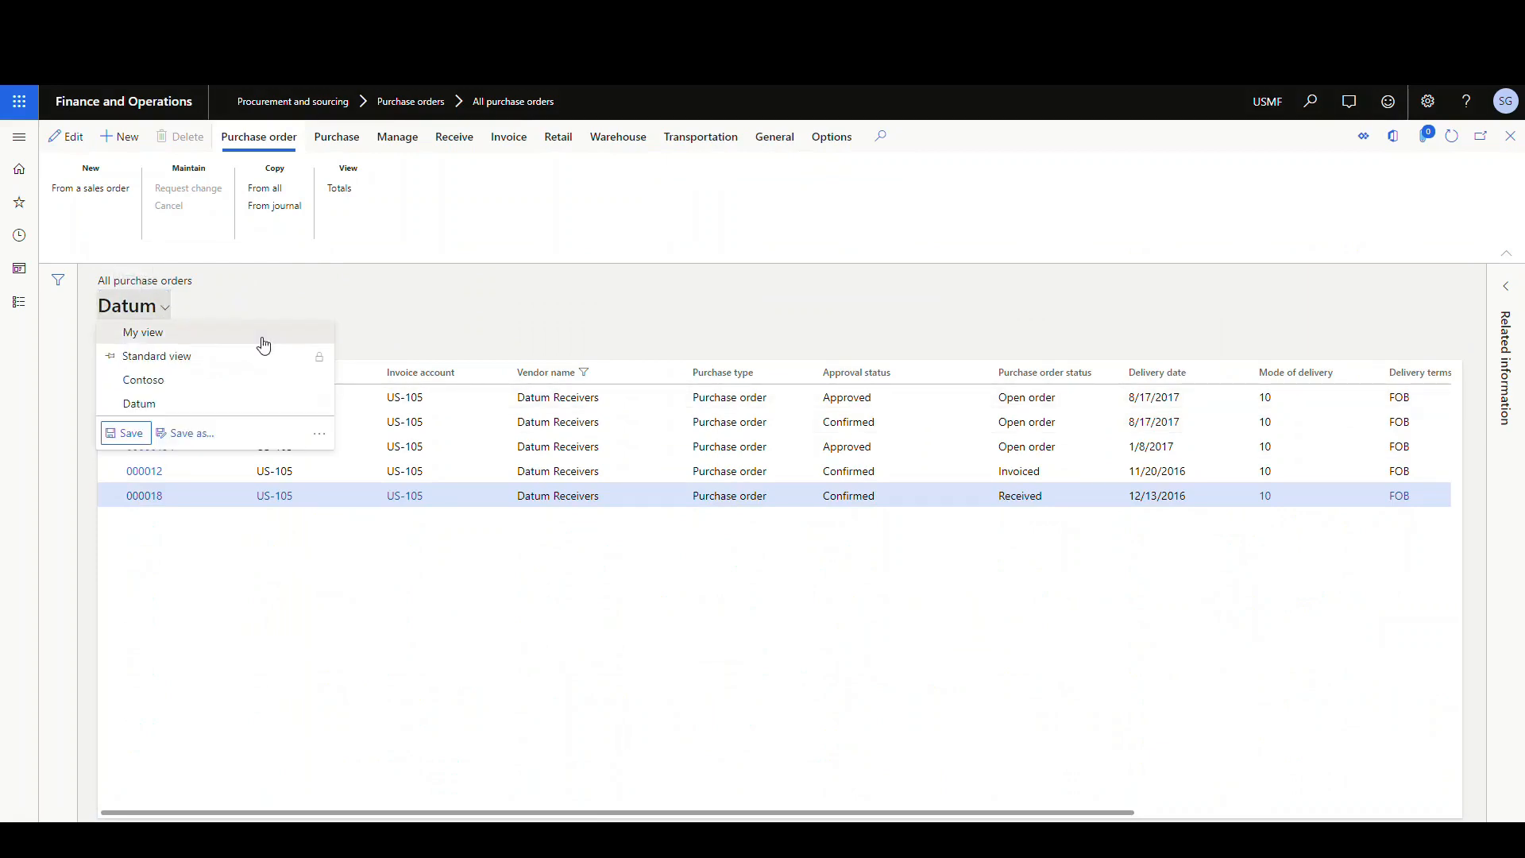
pyautogui.click(319, 433)
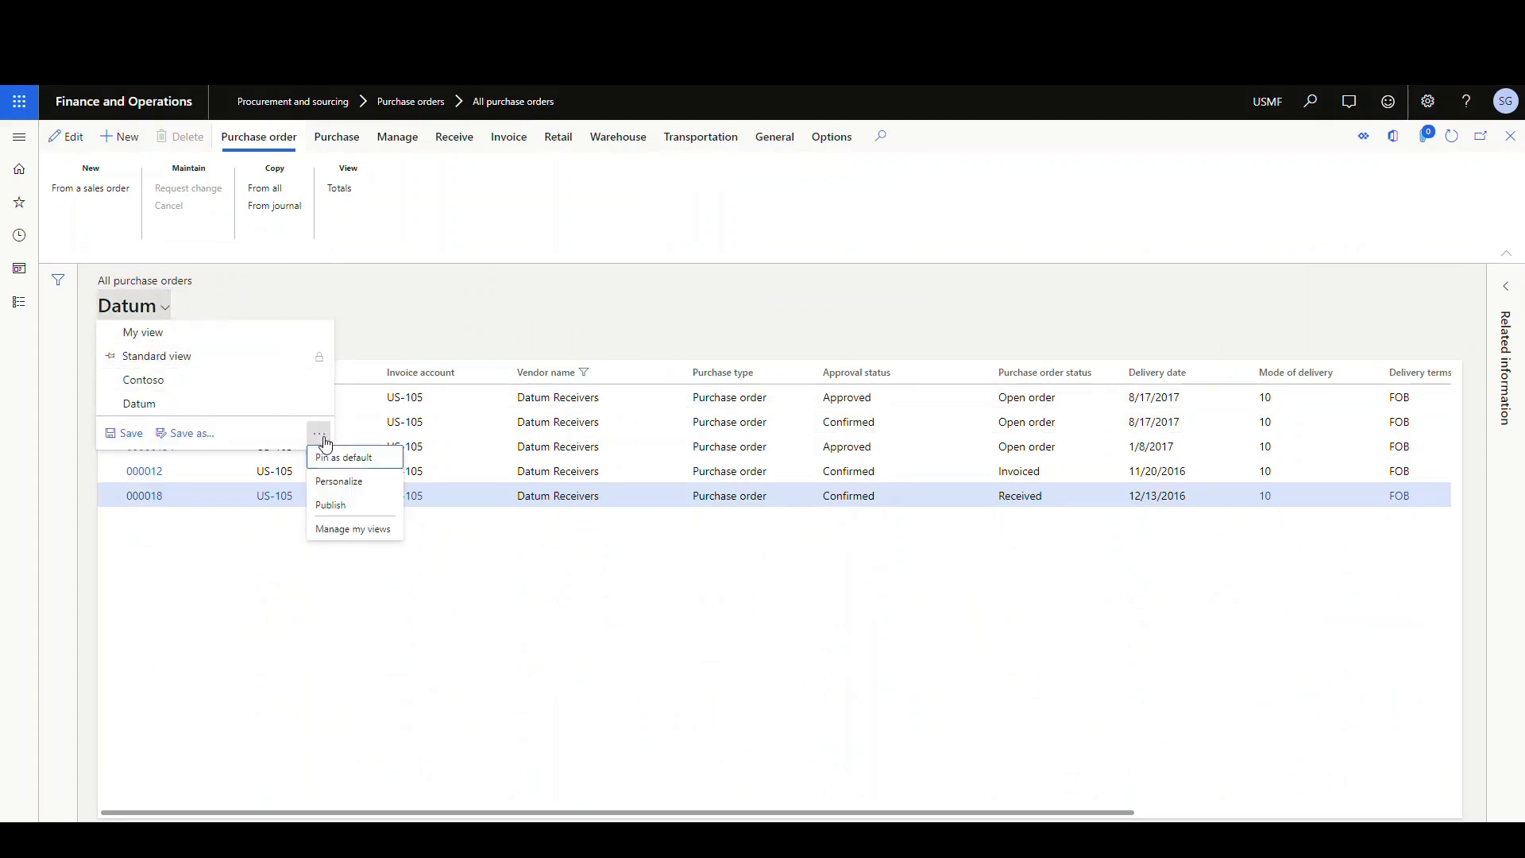
pyautogui.click(381, 462)
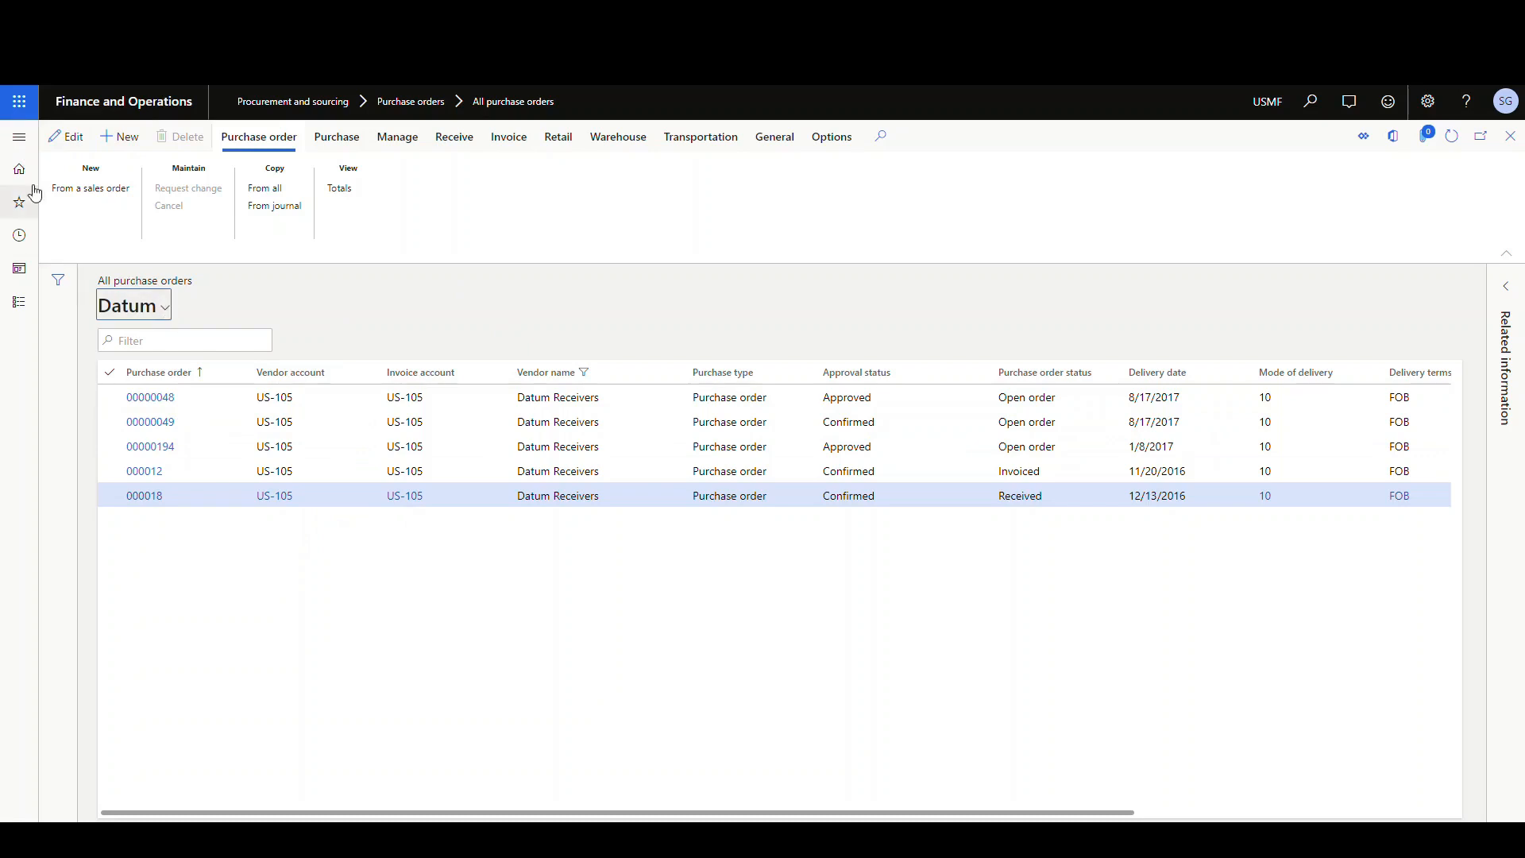
pyautogui.click(19, 136)
pyautogui.click(123, 101)
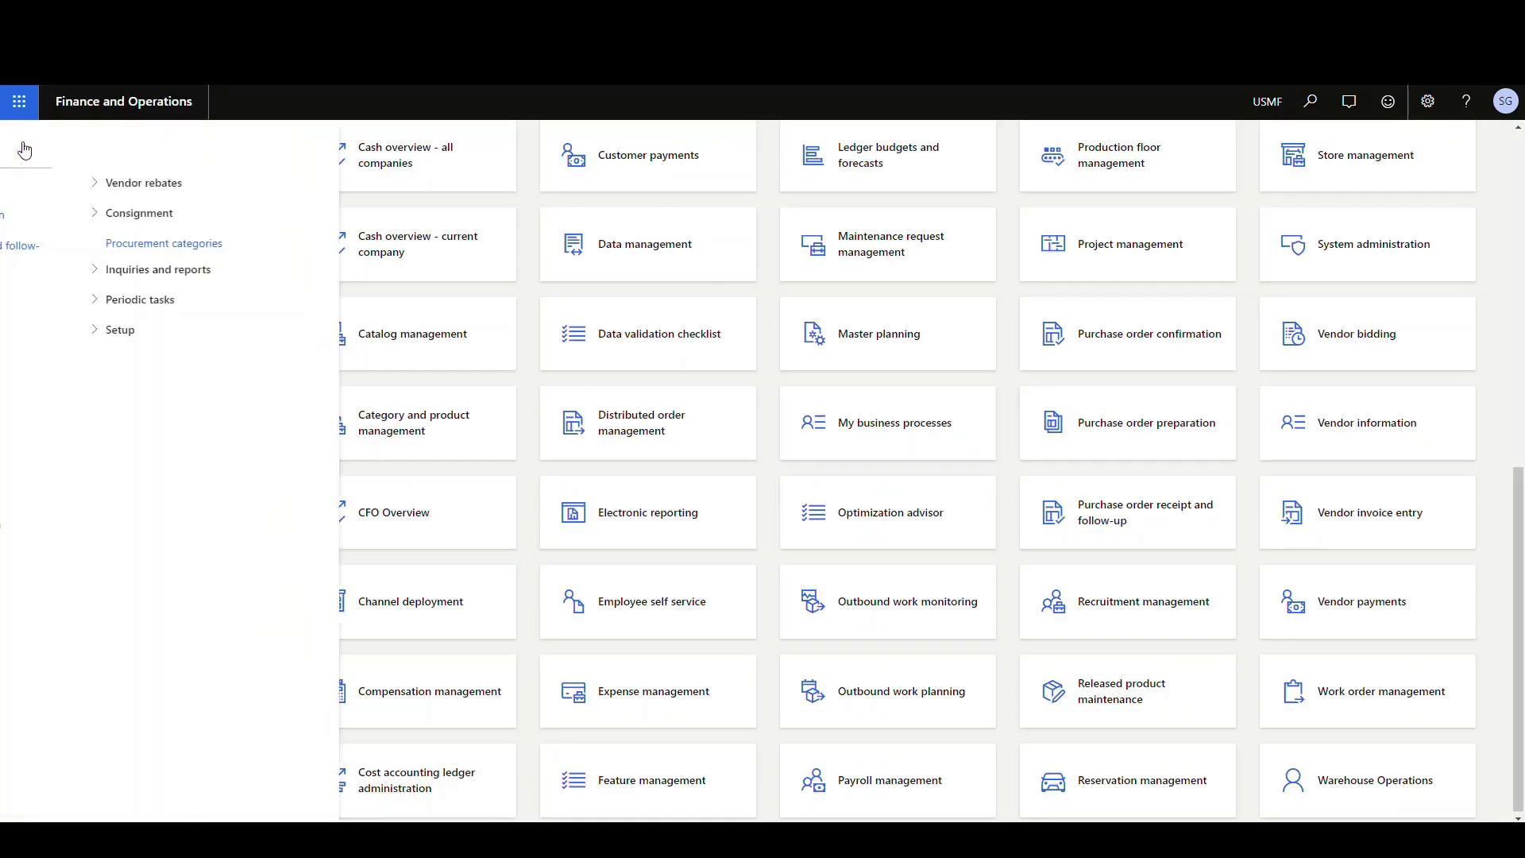
pyautogui.click(19, 137)
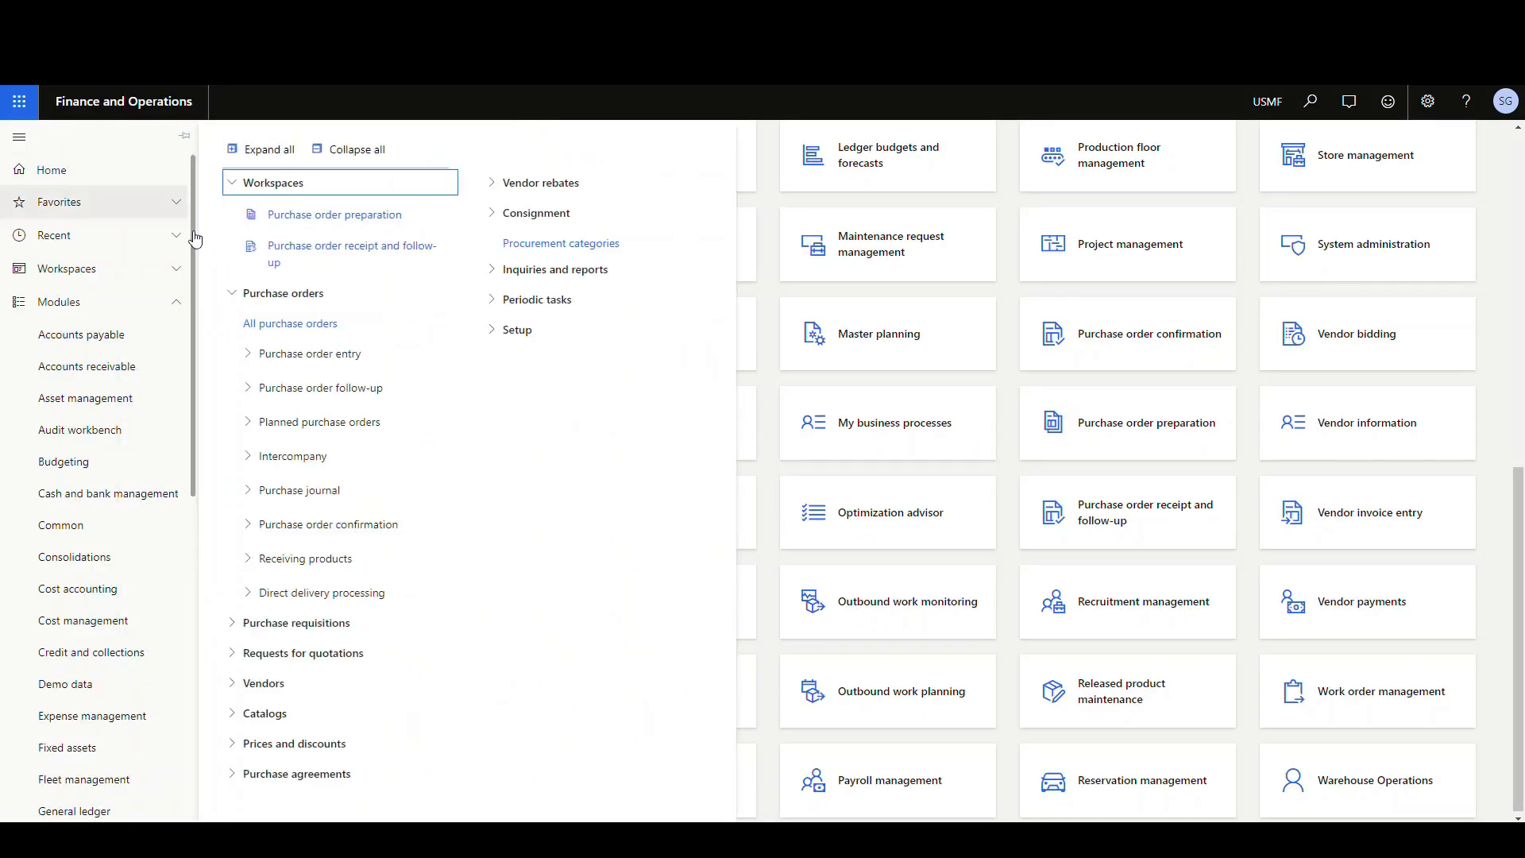
pyautogui.click(253, 332)
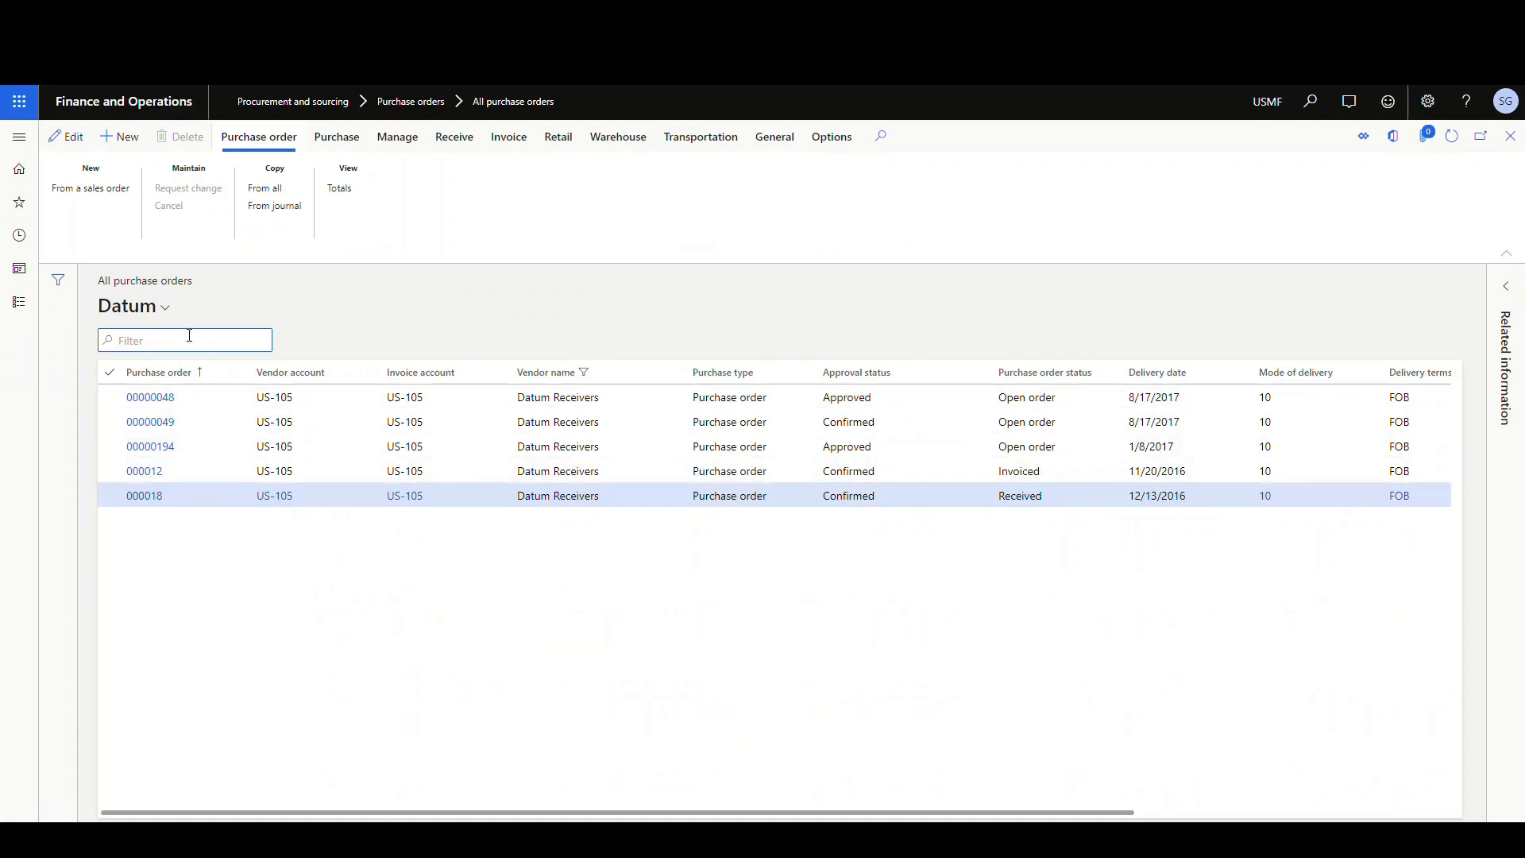
pyautogui.click(166, 308)
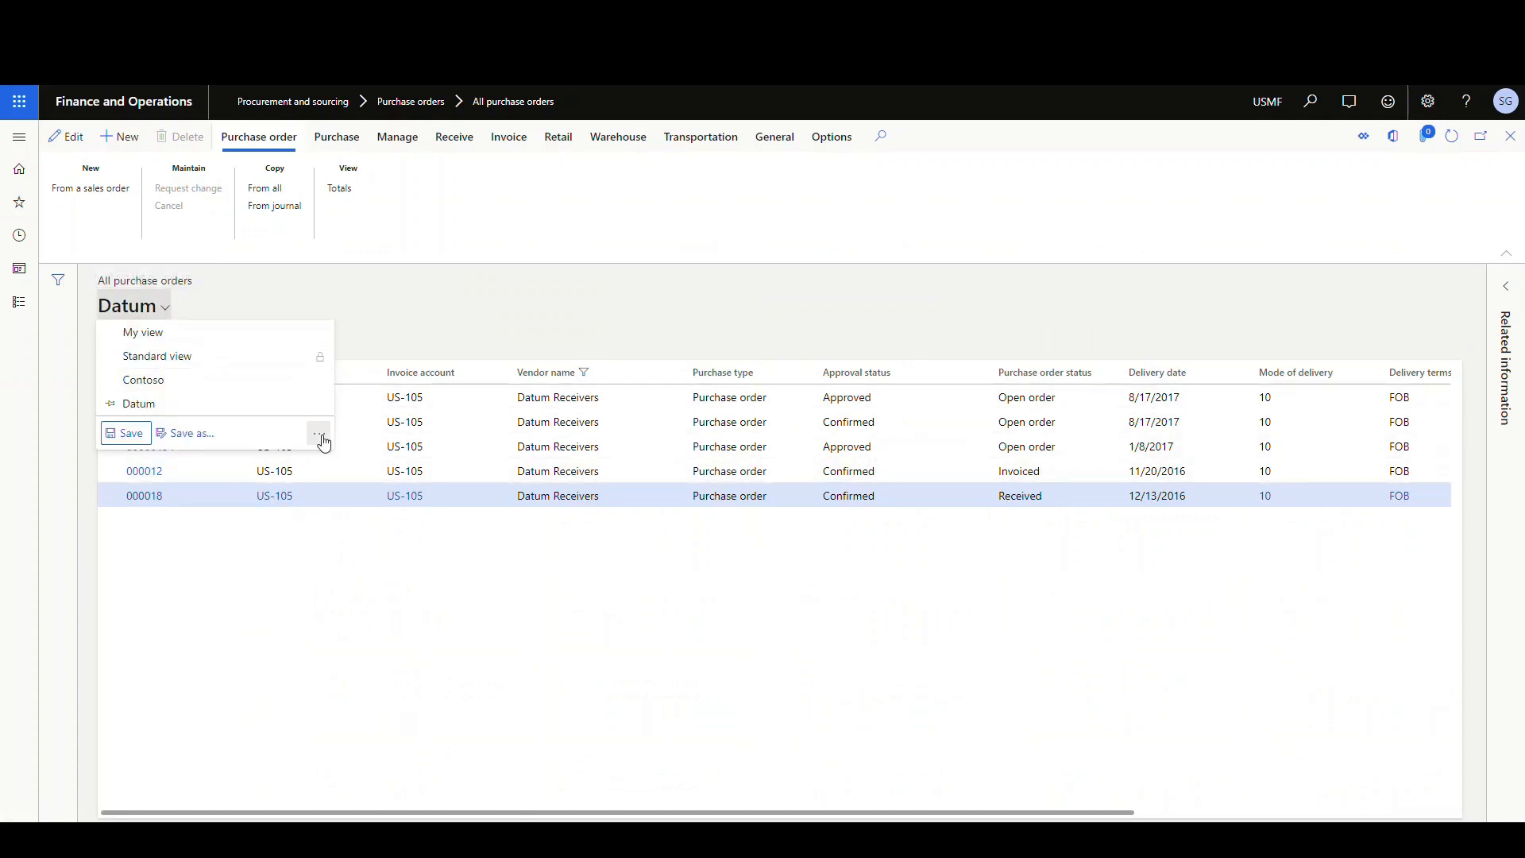
pyautogui.click(318, 433)
pyautogui.click(354, 528)
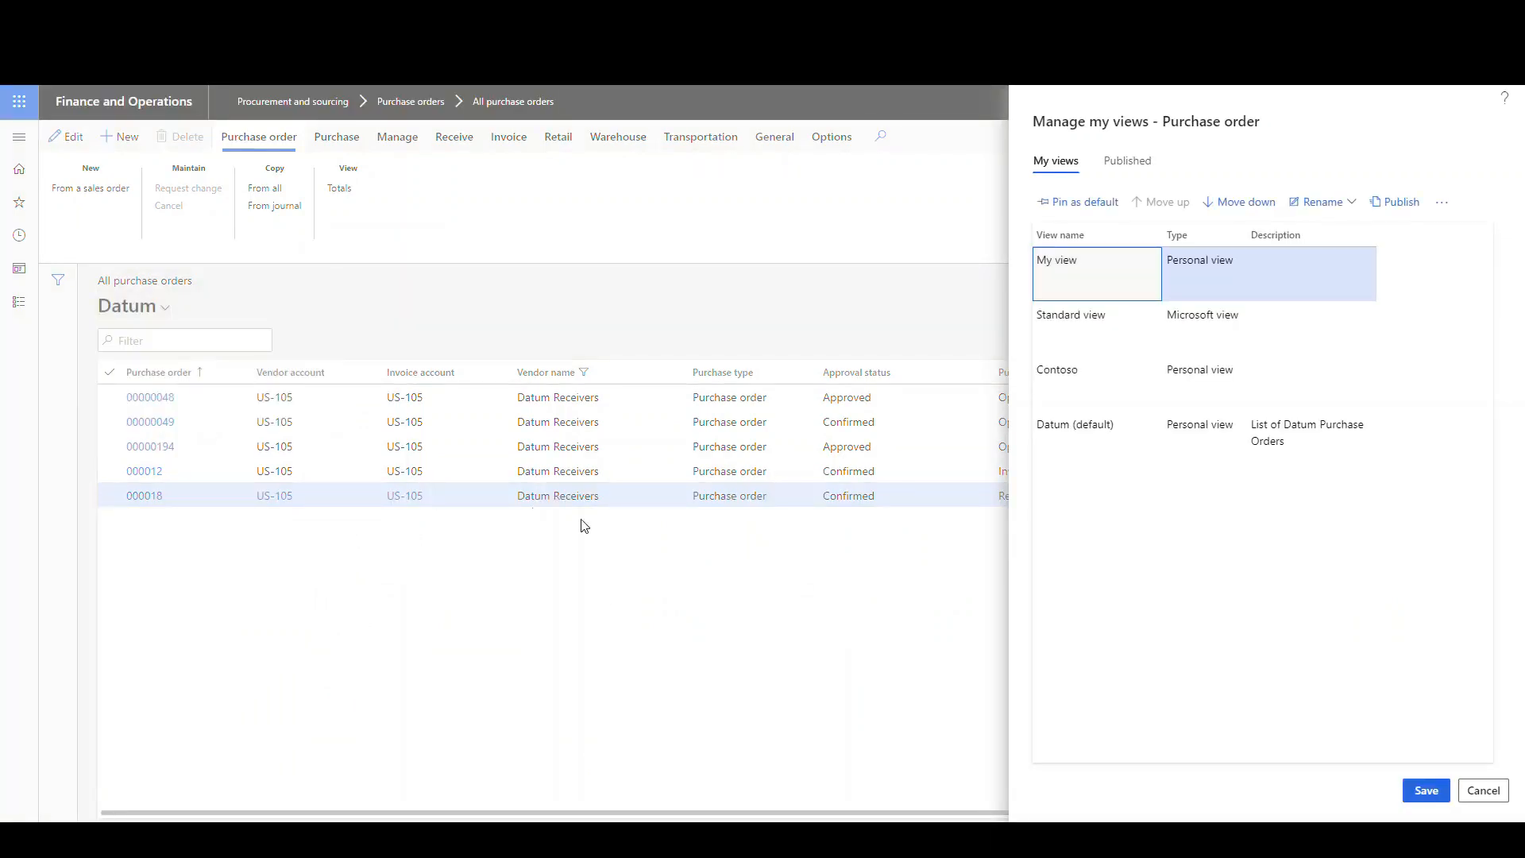
pyautogui.click(1243, 341)
pyautogui.click(1241, 379)
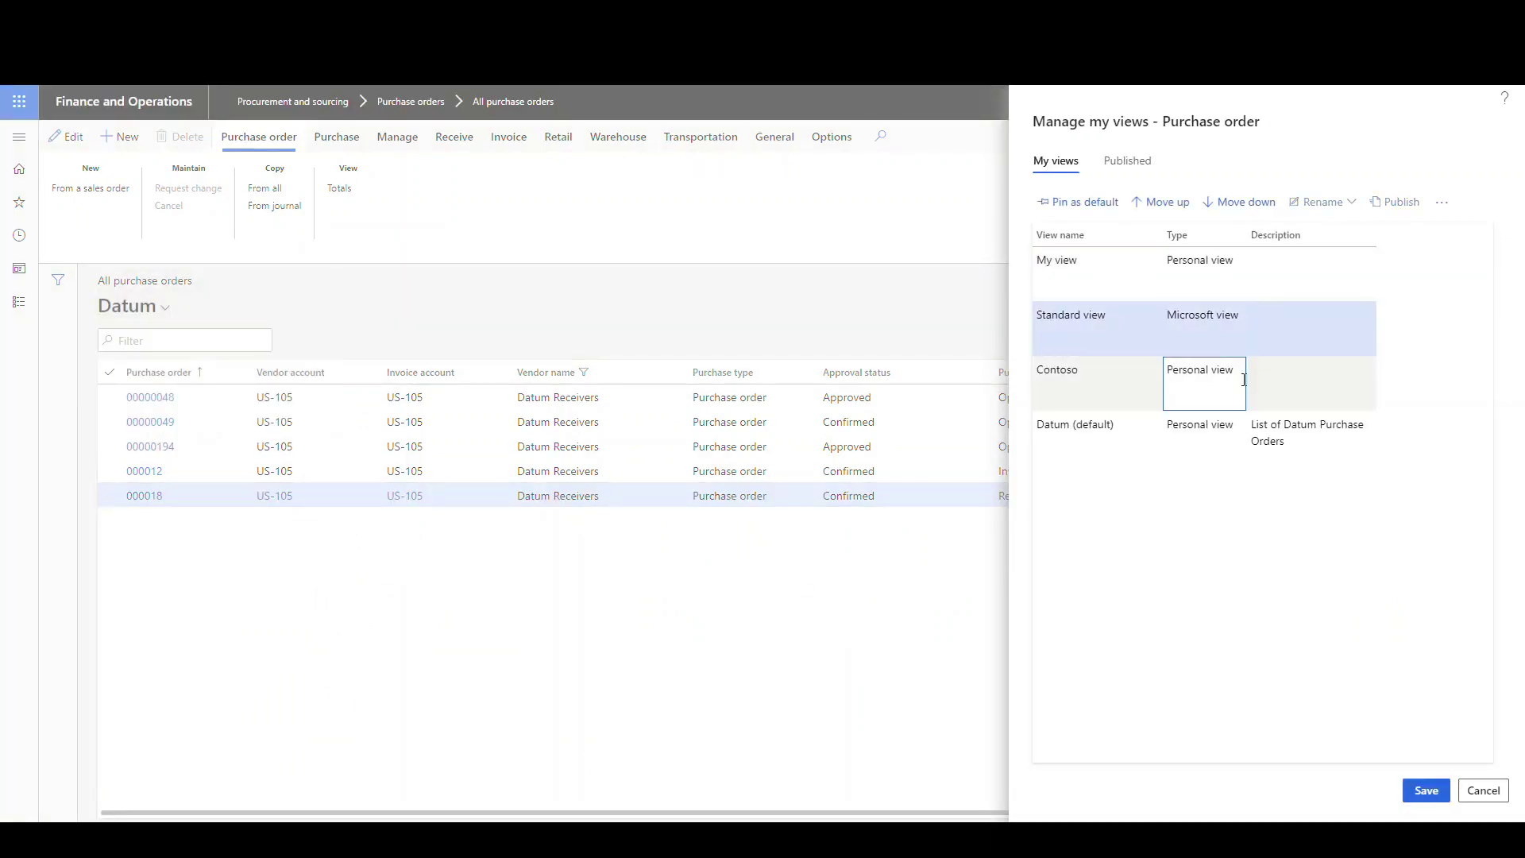
pyautogui.click(1233, 431)
pyautogui.click(1233, 369)
pyautogui.click(1227, 328)
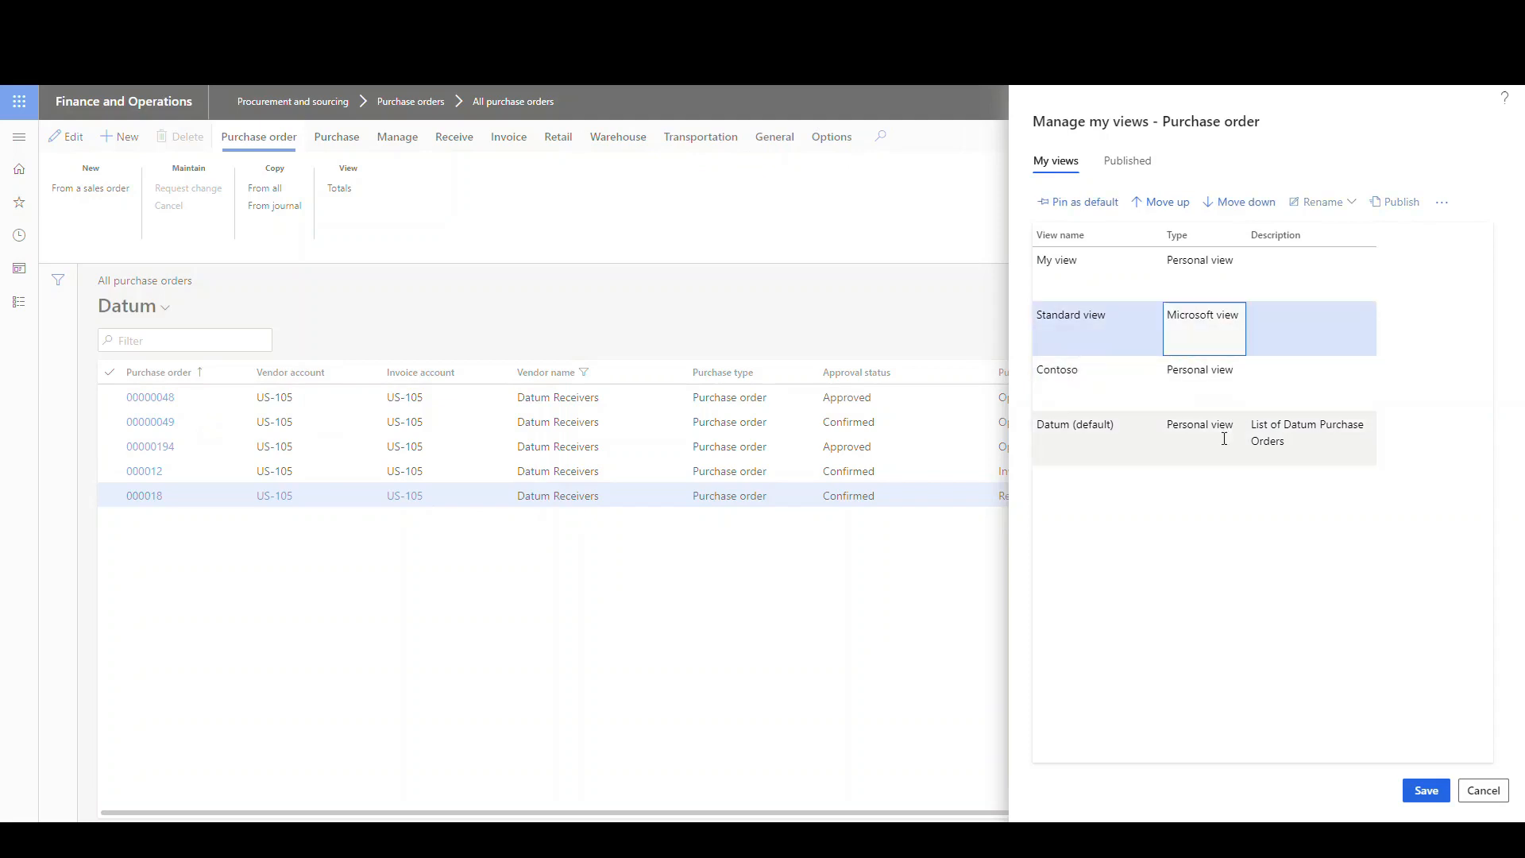
pyautogui.click(1224, 440)
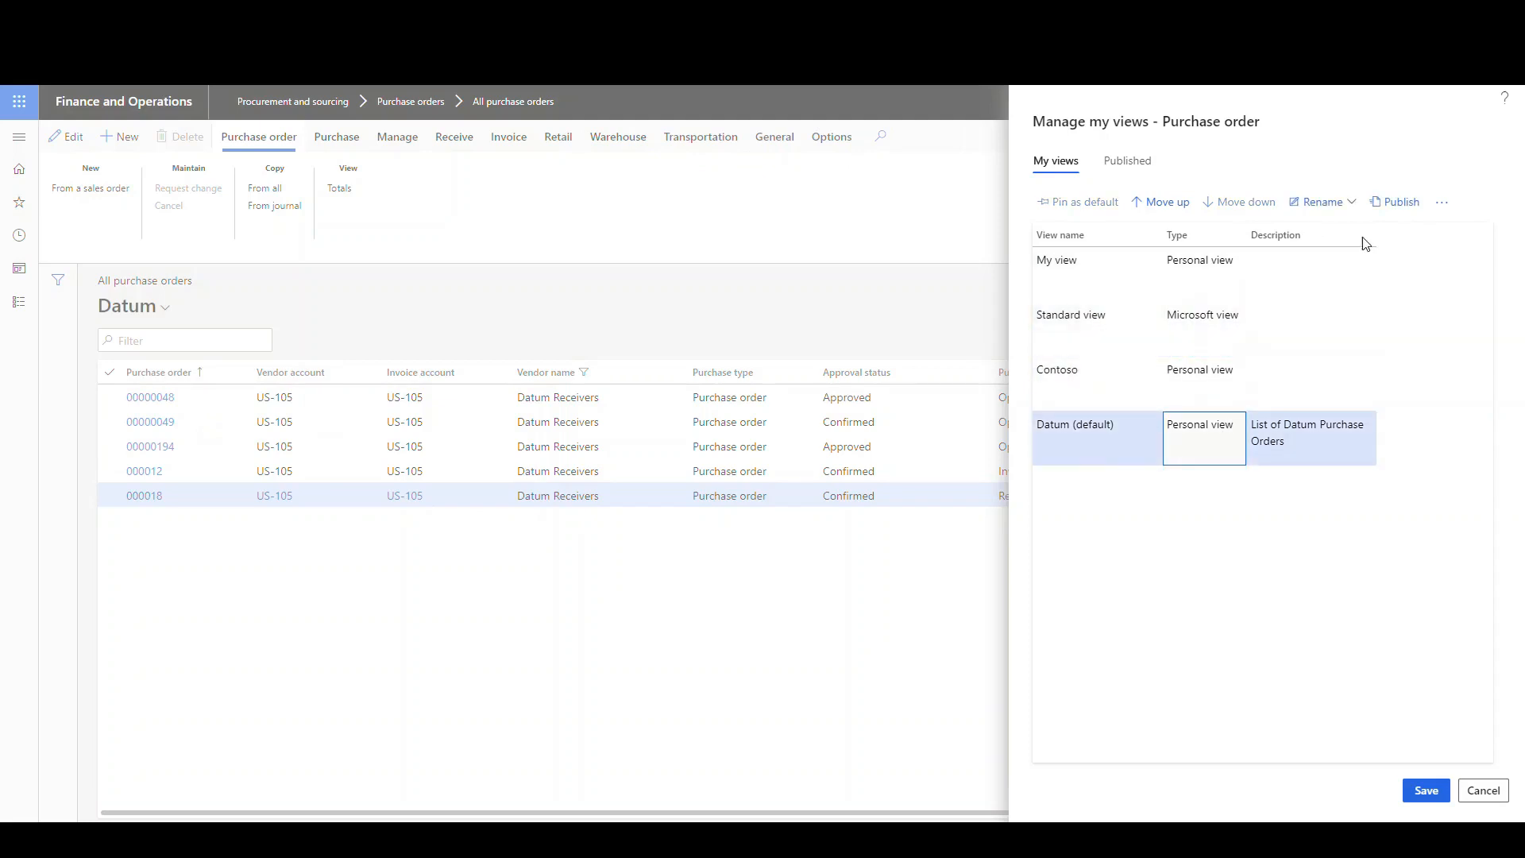
pyautogui.click(1442, 201)
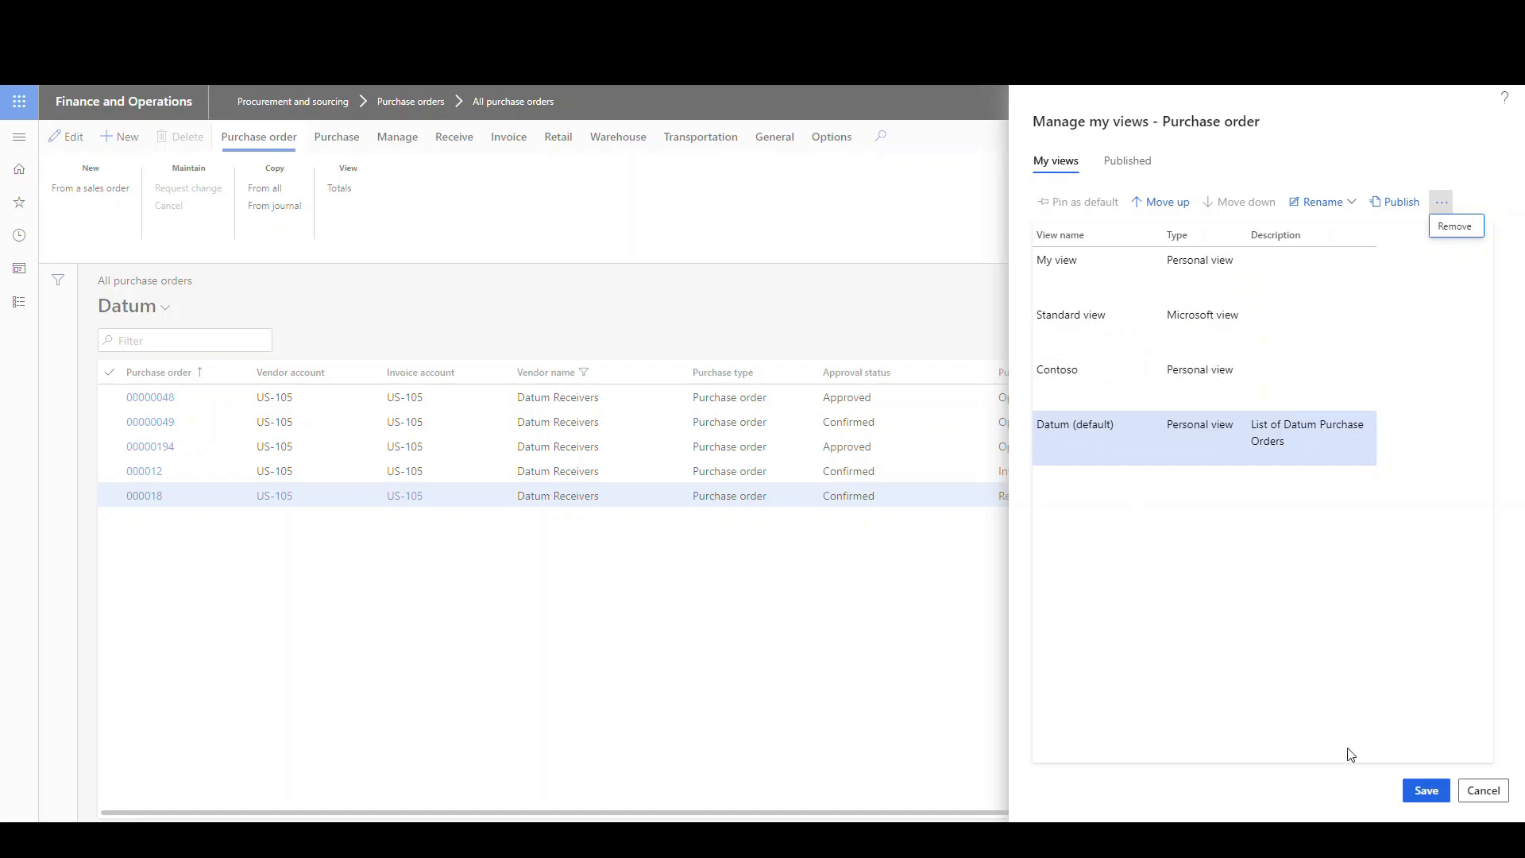
pyautogui.click(1482, 790)
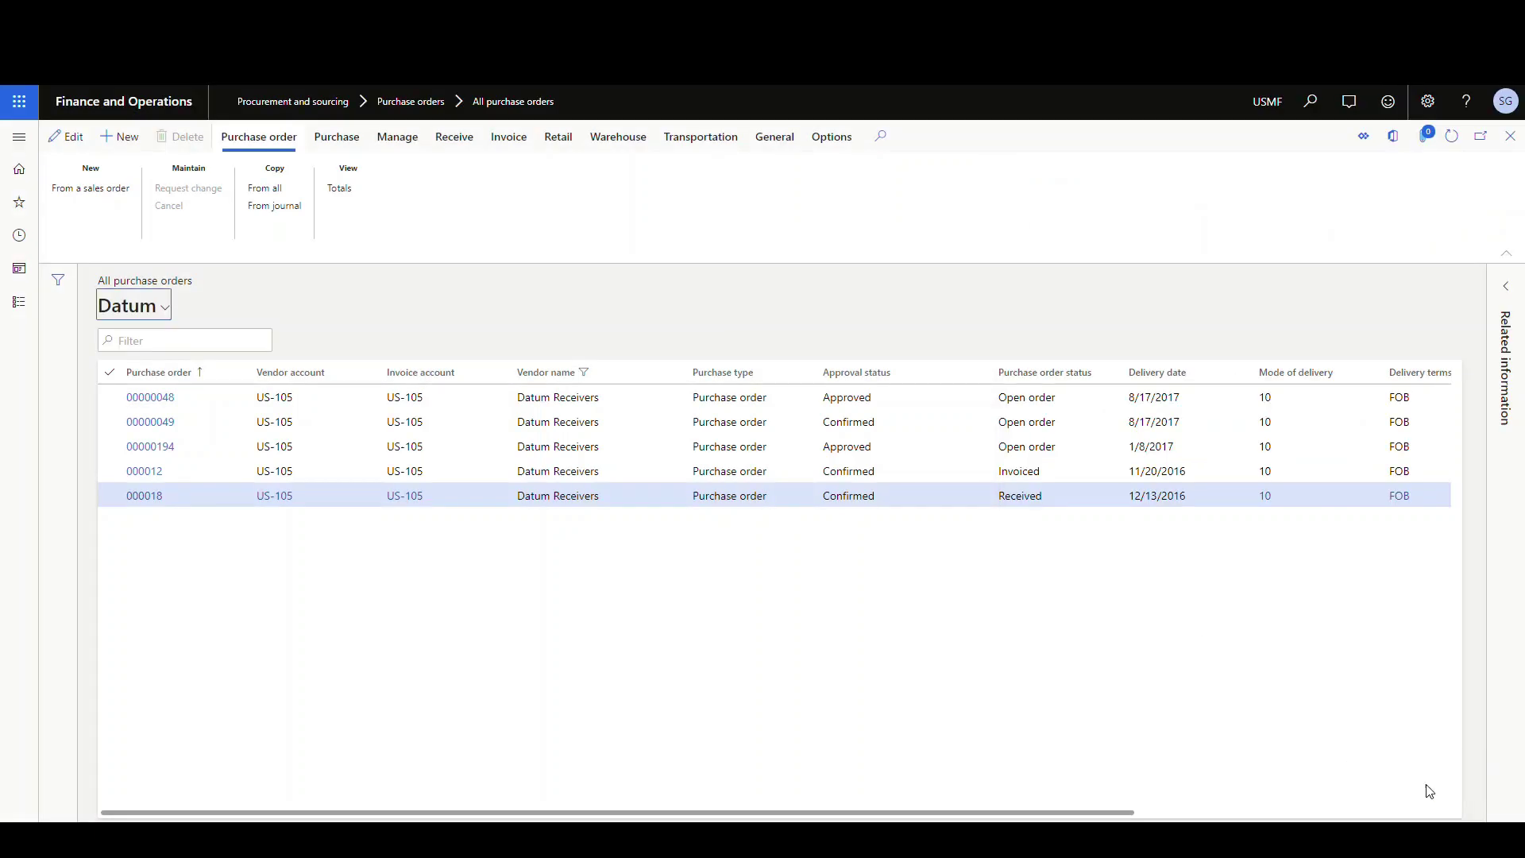
# Show the view selector under Datum to reach its more-actions menu.
pyautogui.click(165, 308)
pyautogui.click(166, 310)
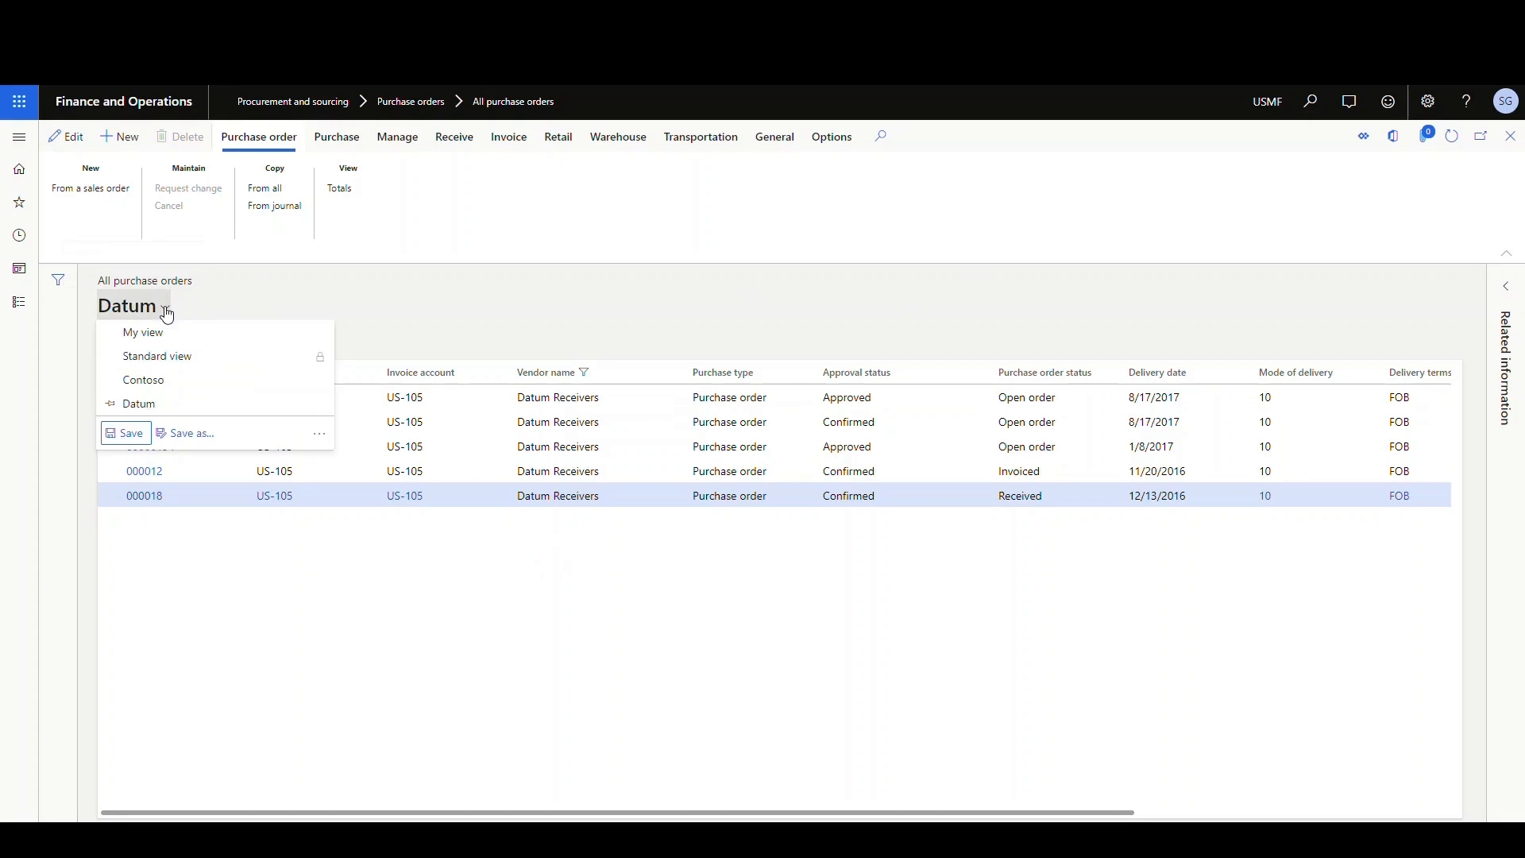
# Start publishing the Datum view as default and add one empty role entry under Publish to people in these roles.
pyautogui.click(320, 438)
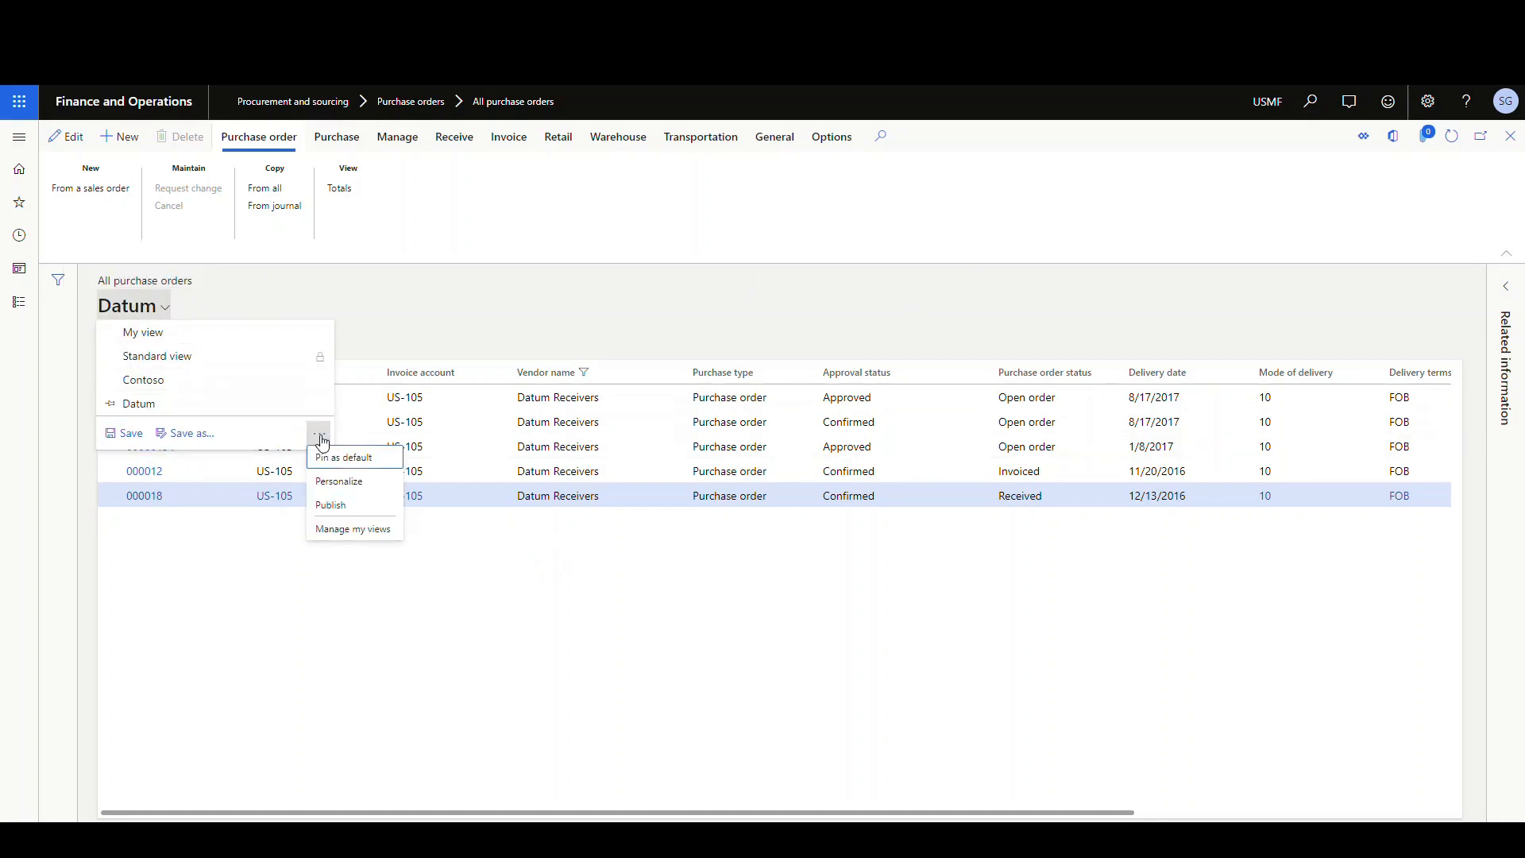
pyautogui.click(329, 503)
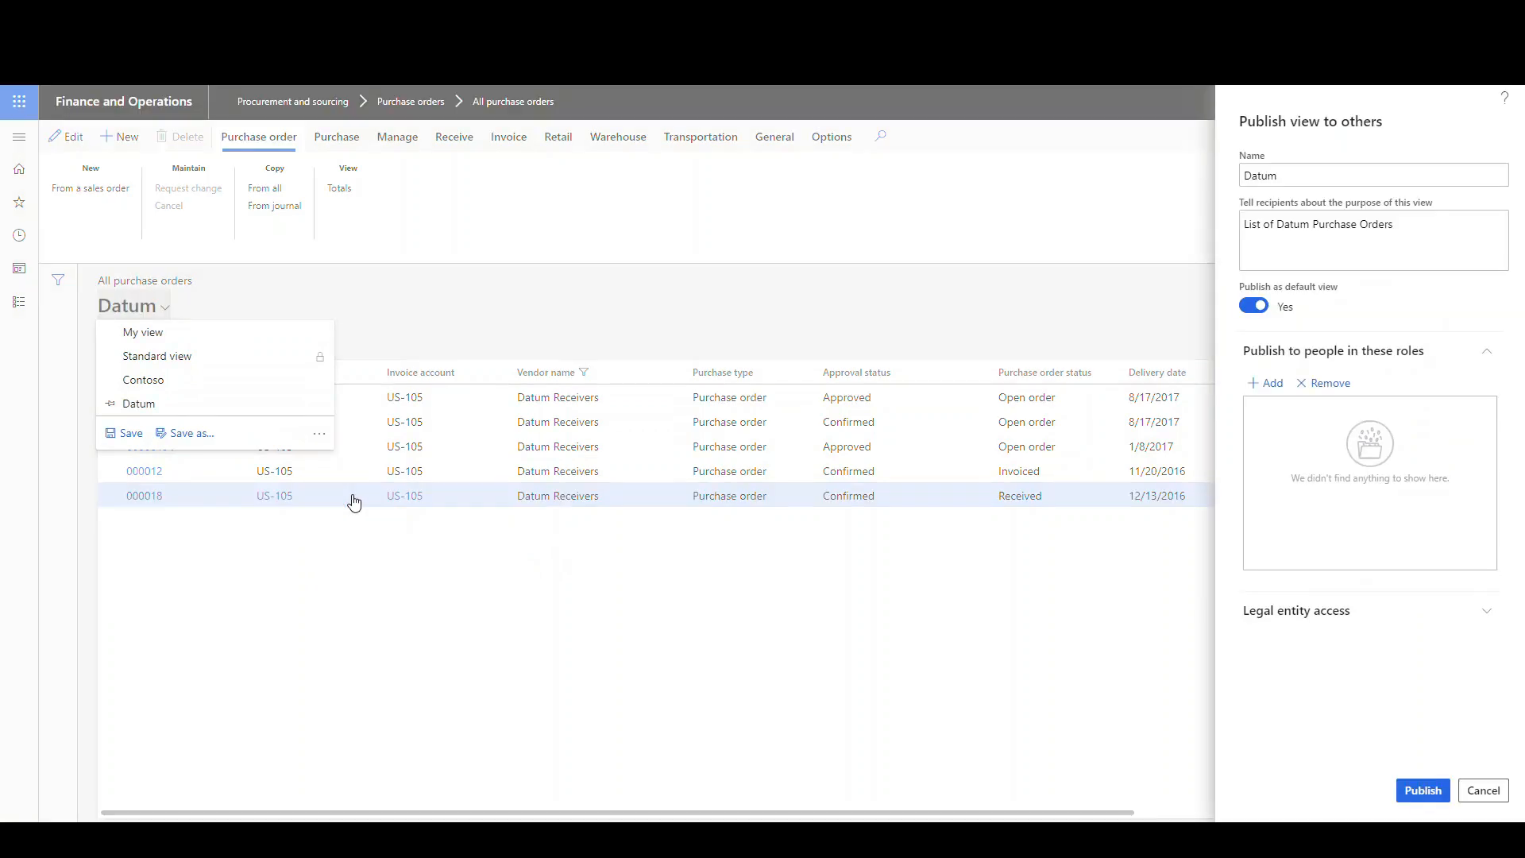
pyautogui.click(1261, 385)
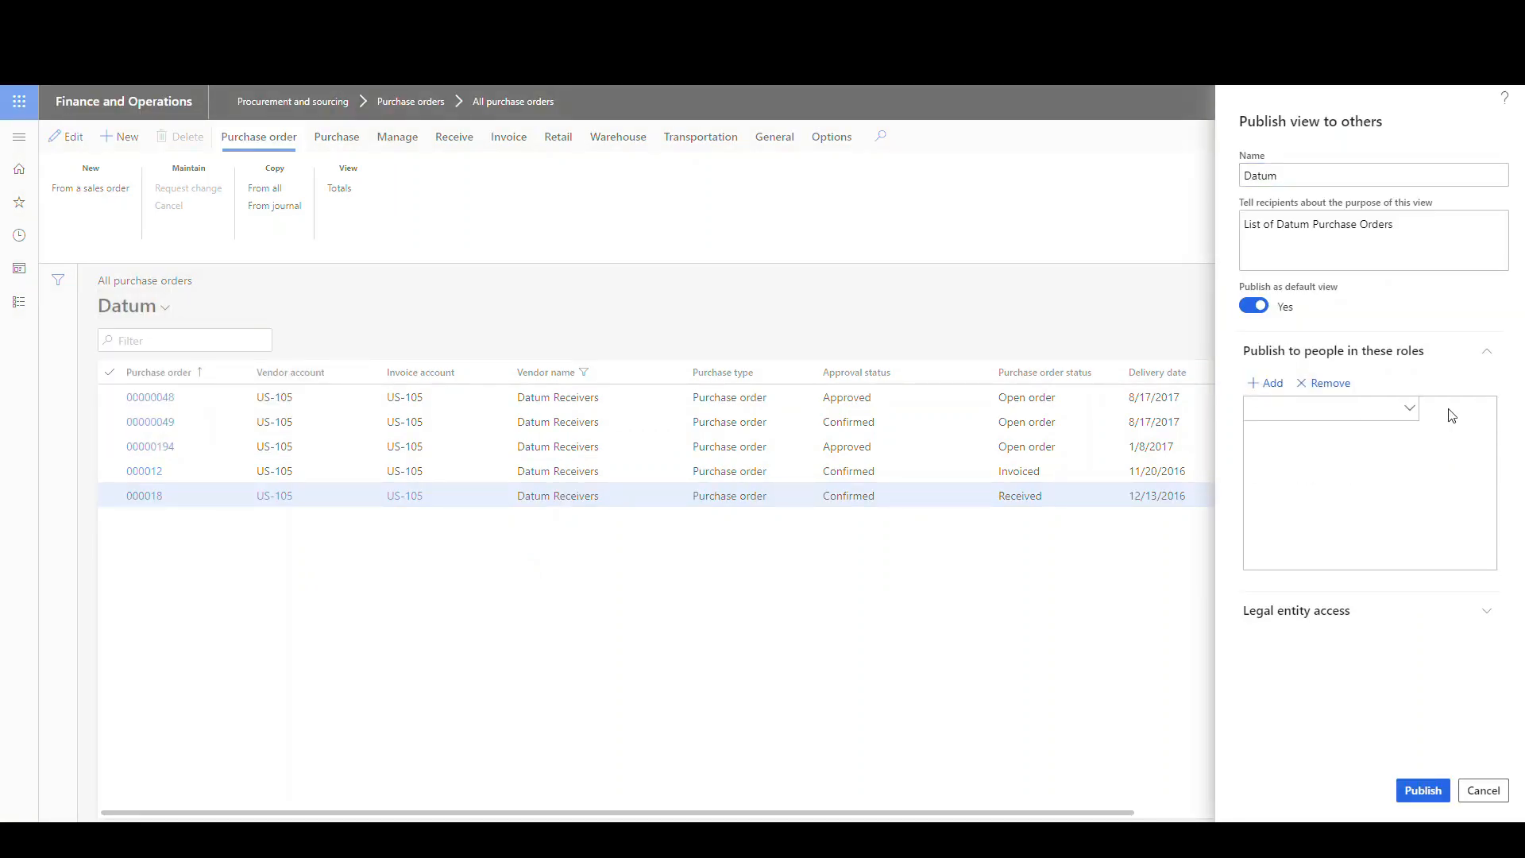
pyautogui.click(1410, 414)
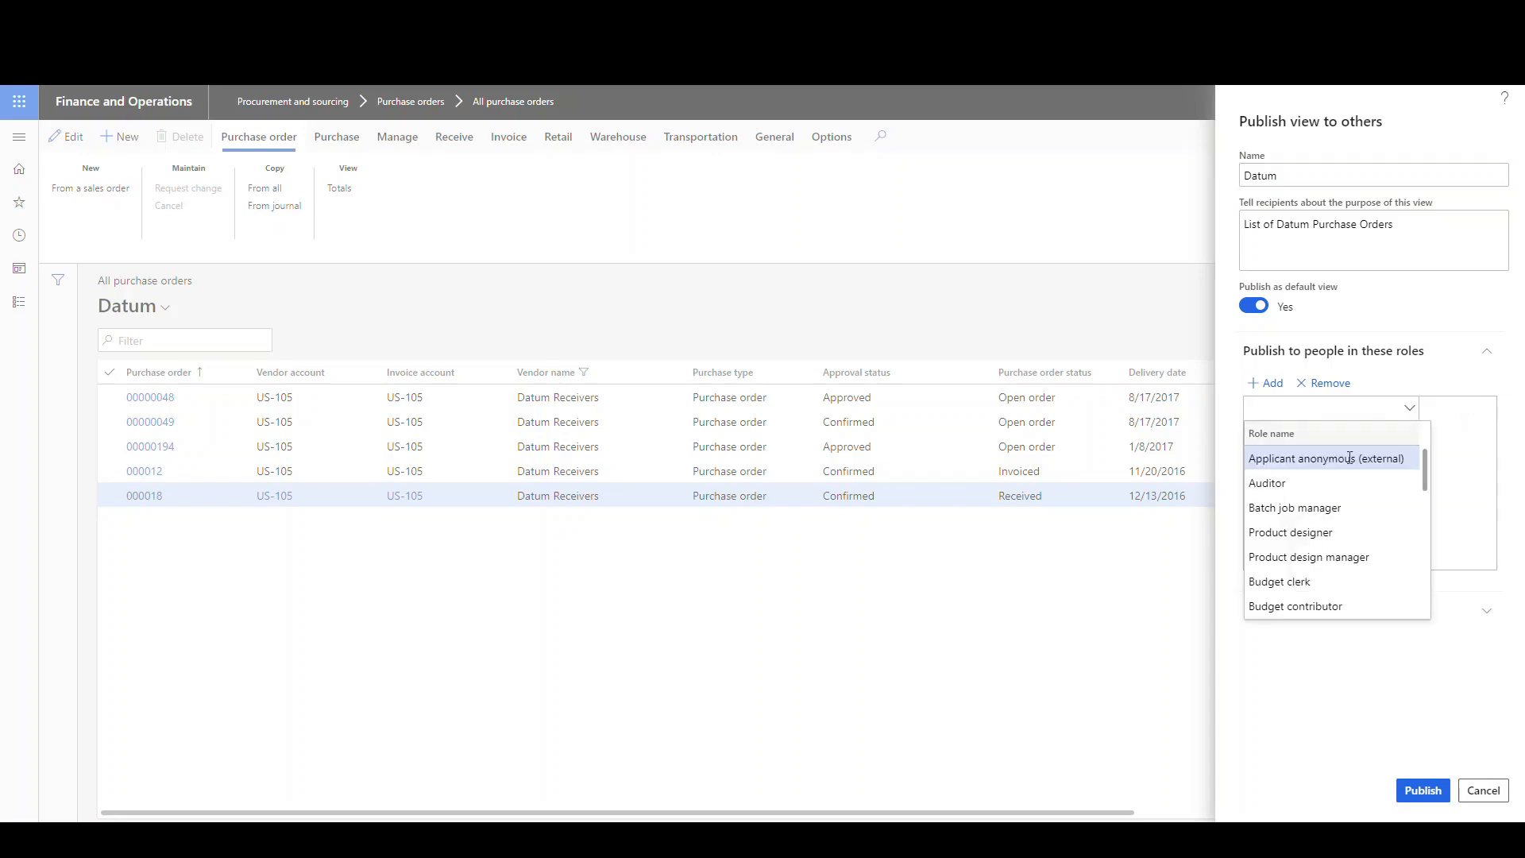
pyautogui.scroll(-5, 1349, 476)
pyautogui.scroll(5, 1349, 468)
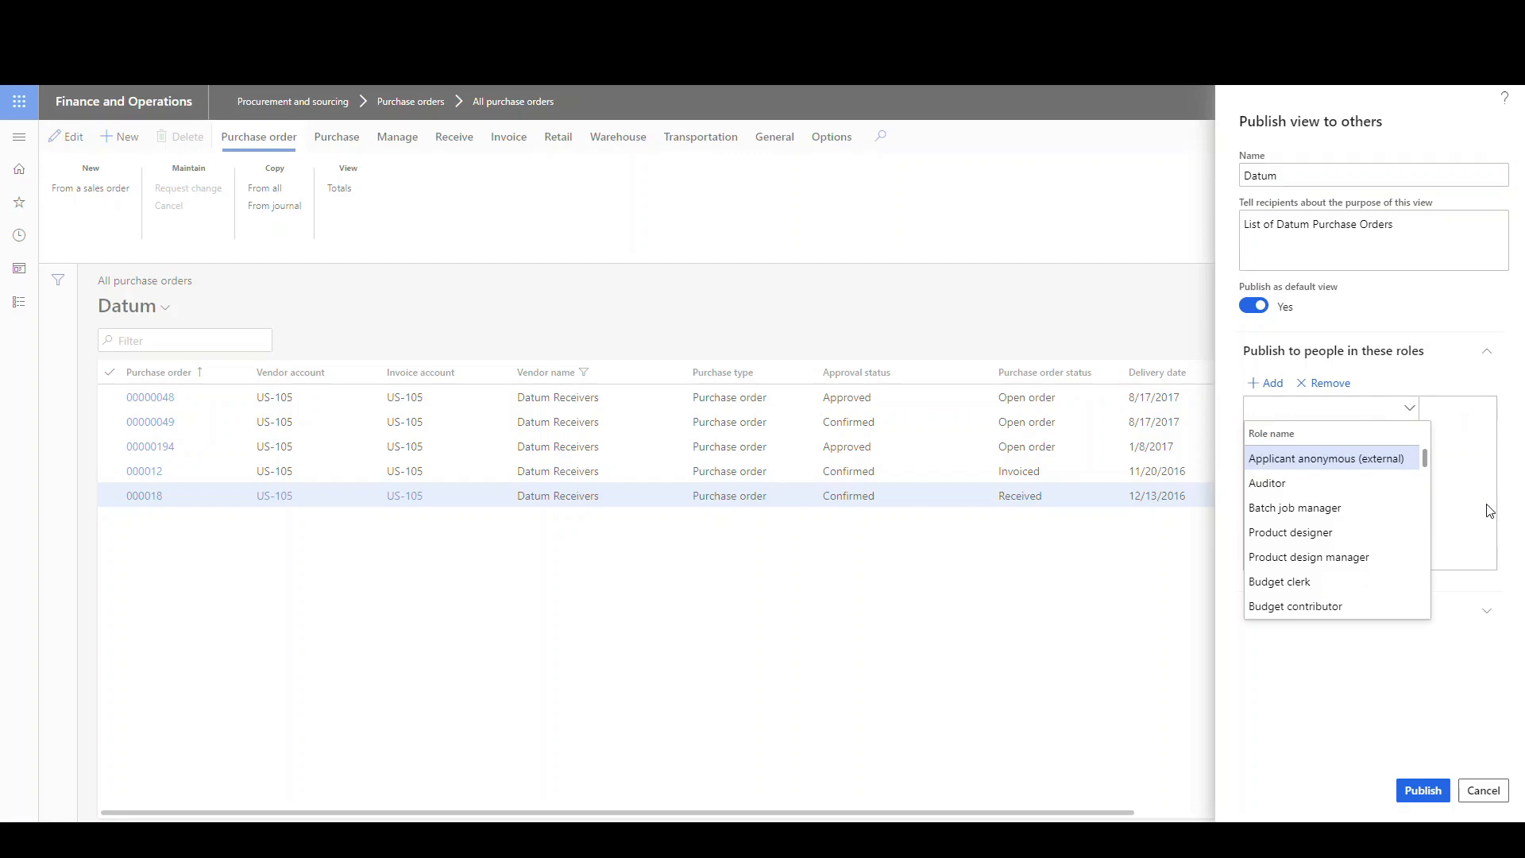
pyautogui.click(800, 666)
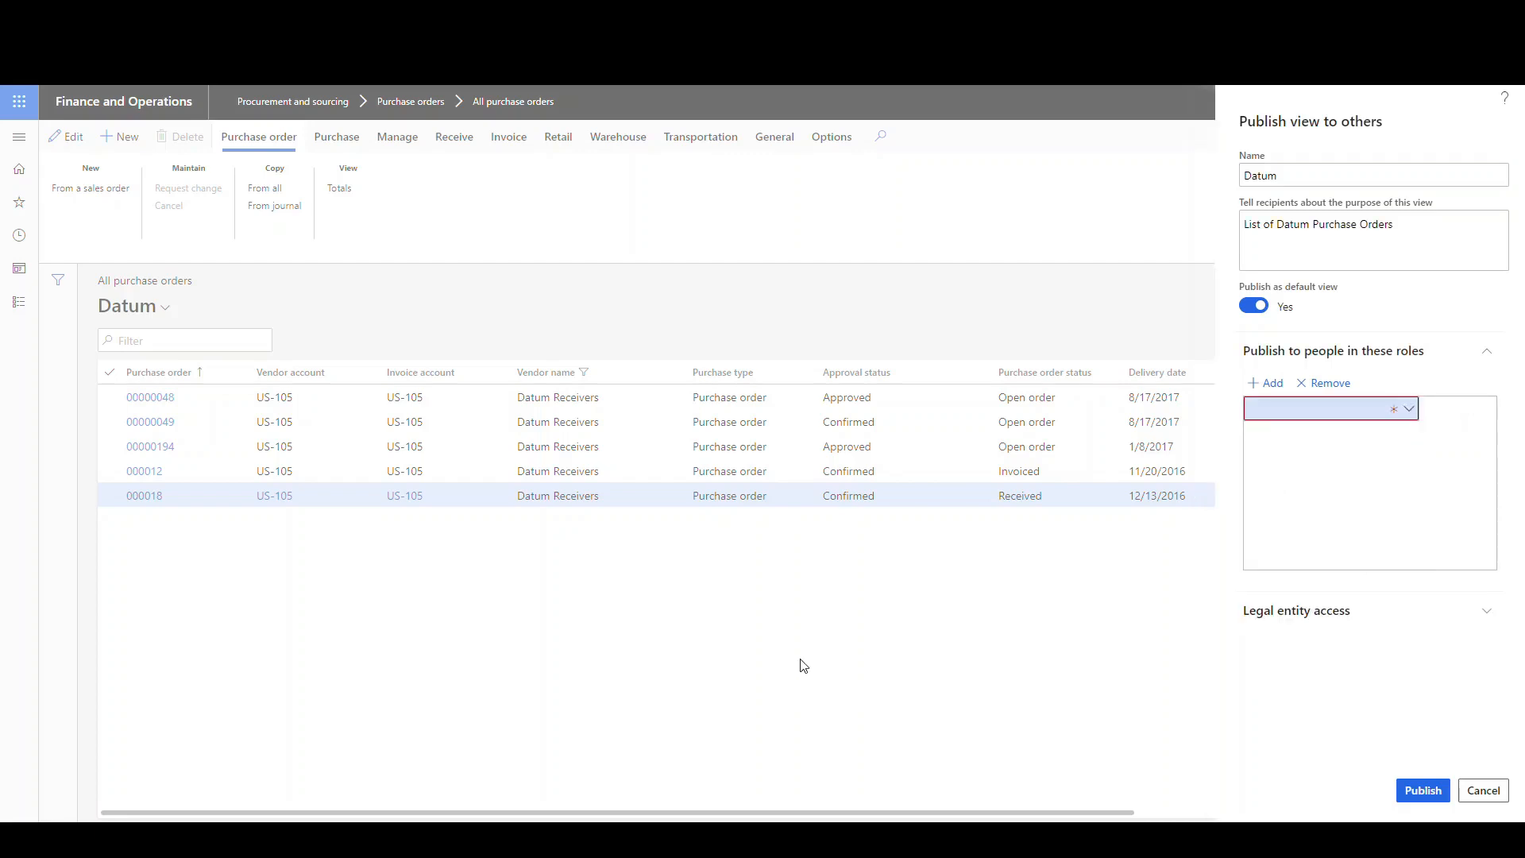